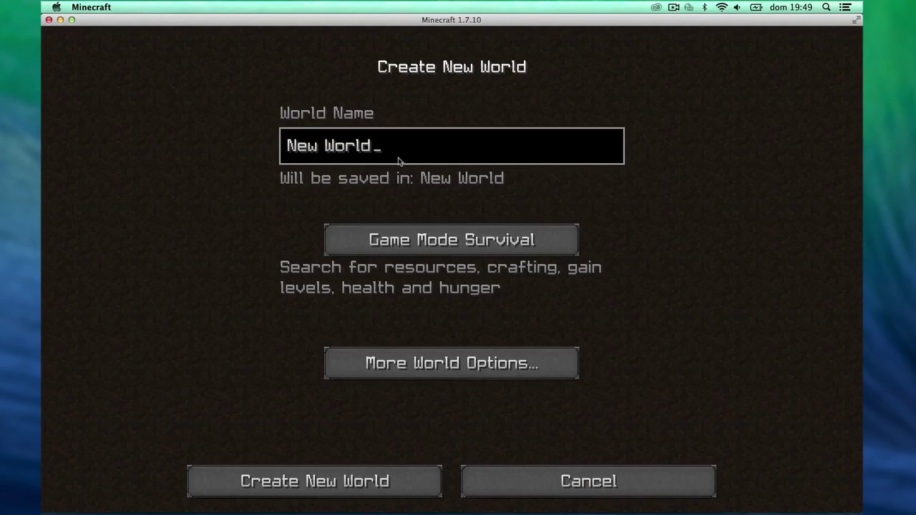
- Replace the default world name with TP
{"action": "key", "text": "BackSpace"}
{"action": "key", "text": "BackSpace"}
{"action": "key", "text": "BackSpace"}
{"action": "key", "text": "BackSpace"}
{"action": "key", "text": "BackSpace"}
{"action": "key", "text": "BackSpace"}
{"action": "key", "text": "BackSpace"}
{"action": "key", "text": "BackSpace"}
{"action": "key", "text": "BackSpace"}
{"action": "type", "text": "TP"}
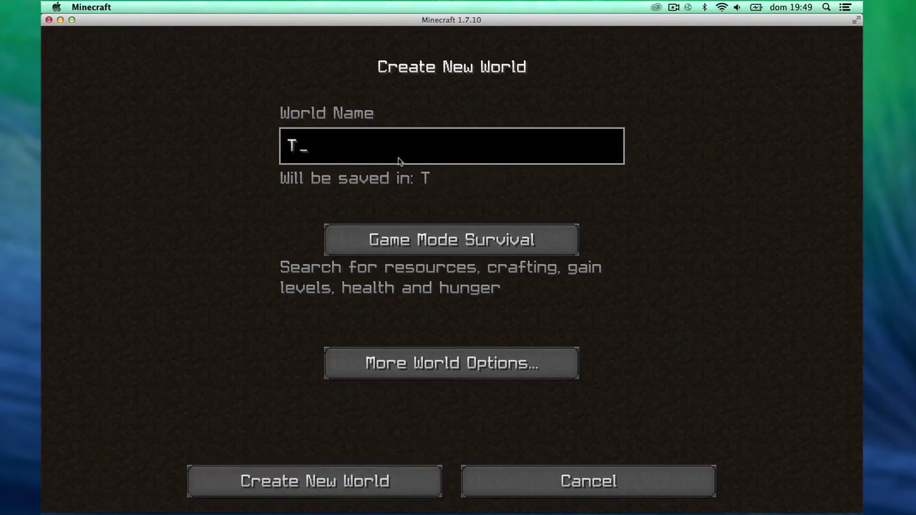
- Set the game mode to Creative and the world type to Superflat, toggle structure generation, and create the world
{"action": "left_click", "coordinate": [405, 245]}
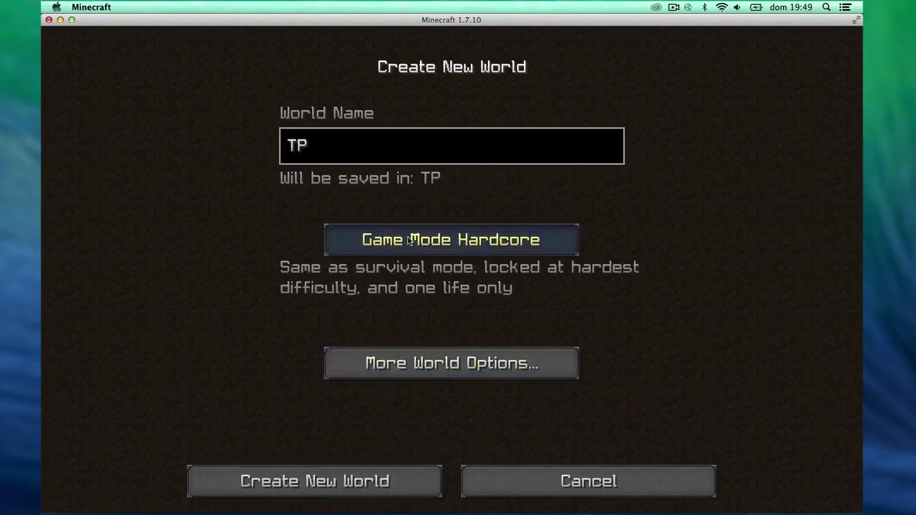
{"action": "left_click", "coordinate": [401, 363]}
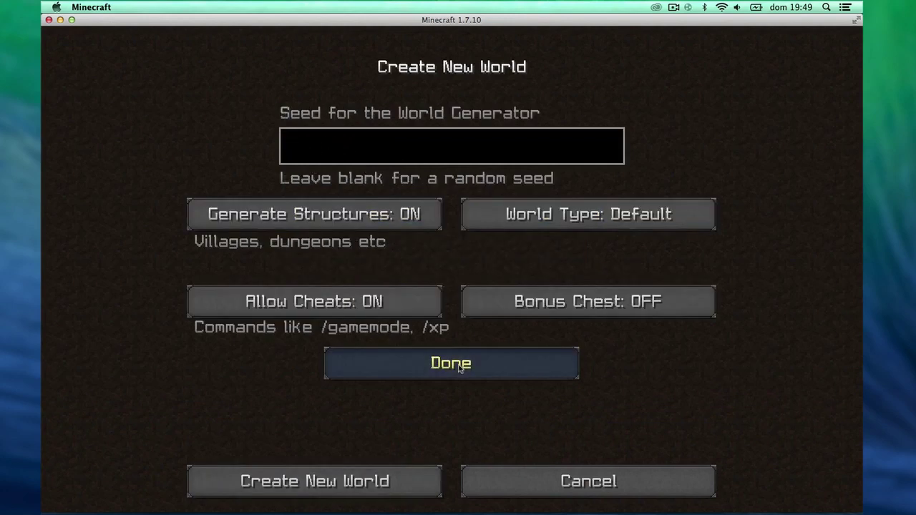
{"action": "left_click", "coordinate": [468, 207]}
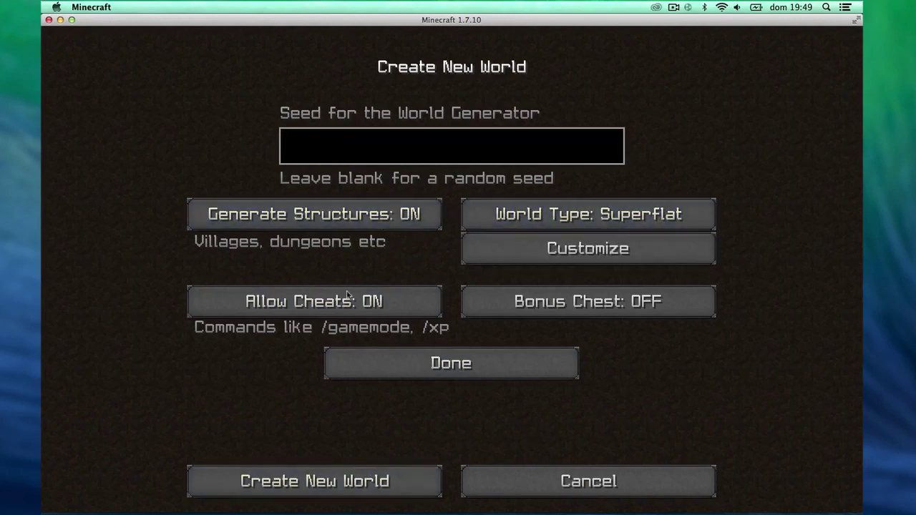
{"action": "left_click", "coordinate": [351, 214]}
{"action": "left_click", "coordinate": [369, 473]}
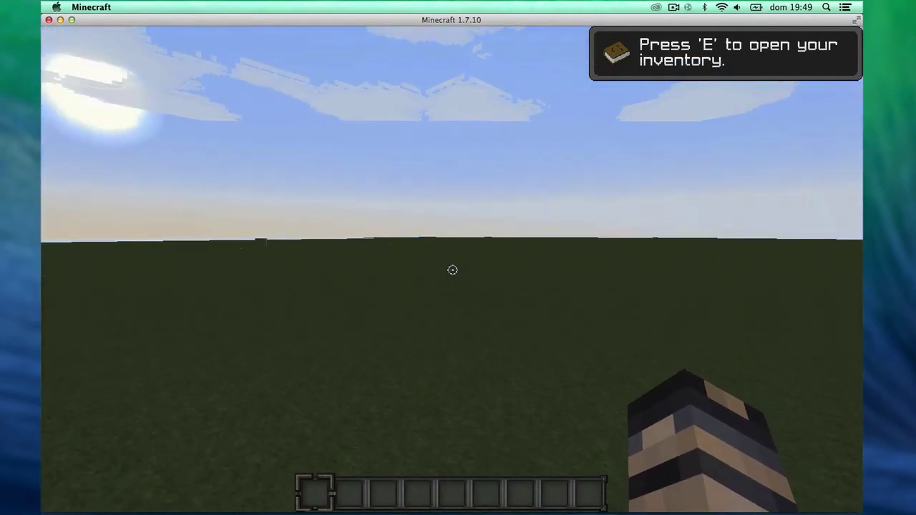
- Look through the creative inventory's item categories, including Survival Inventory, Building Blocks, Miscellaneous and Brewing
{"action": "key", "text": "e"}
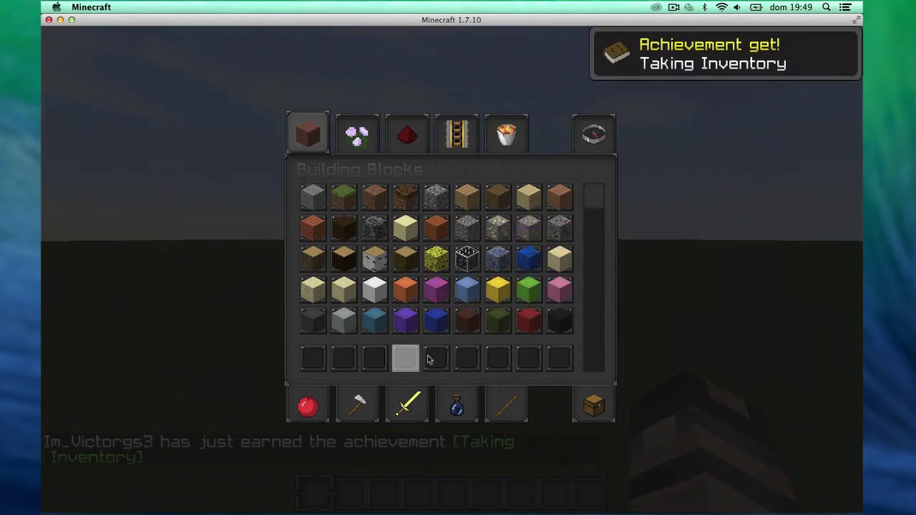
{"action": "left_click", "coordinate": [593, 402]}
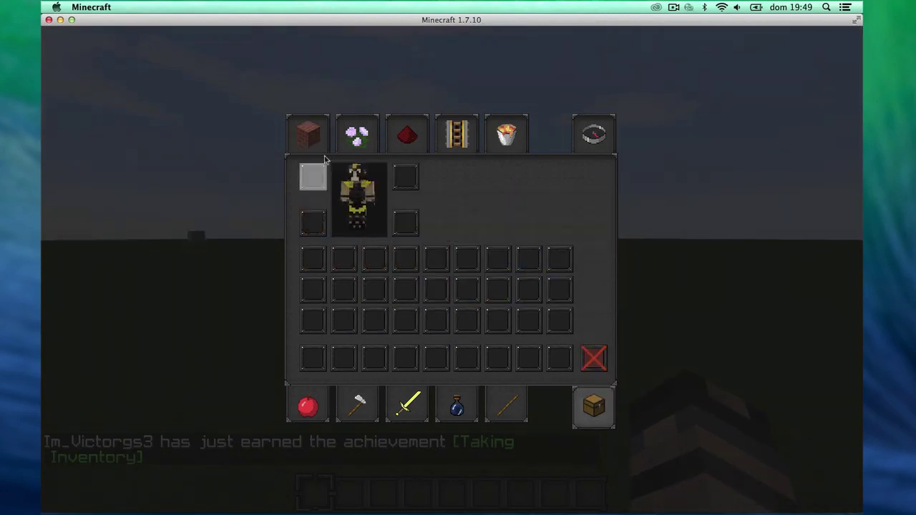
{"action": "left_click", "coordinate": [308, 133]}
{"action": "left_click", "coordinate": [357, 134]}
{"action": "left_click", "coordinate": [406, 133]}
{"action": "left_click", "coordinate": [469, 137]}
{"action": "left_click", "coordinate": [506, 134]}
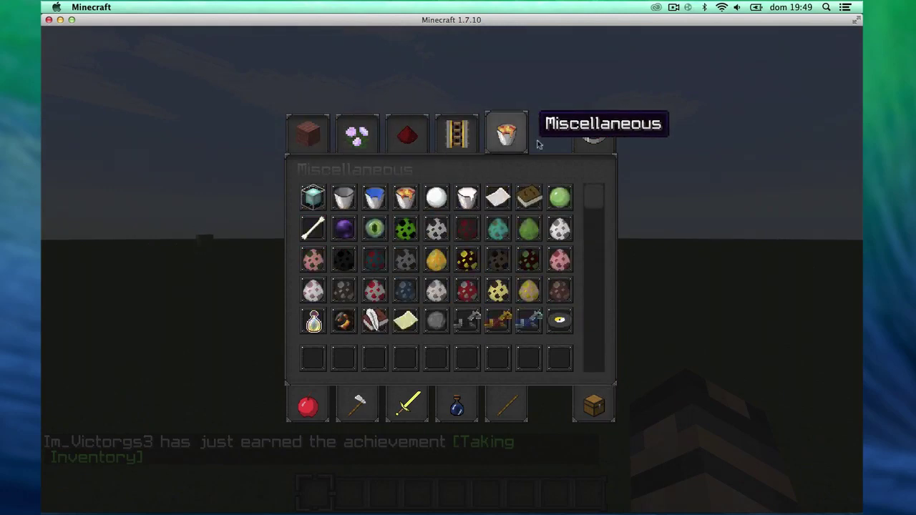
{"action": "left_click", "coordinate": [593, 133]}
{"action": "left_click", "coordinate": [357, 405]}
{"action": "left_click", "coordinate": [308, 406]}
{"action": "left_click", "coordinate": [457, 405]}
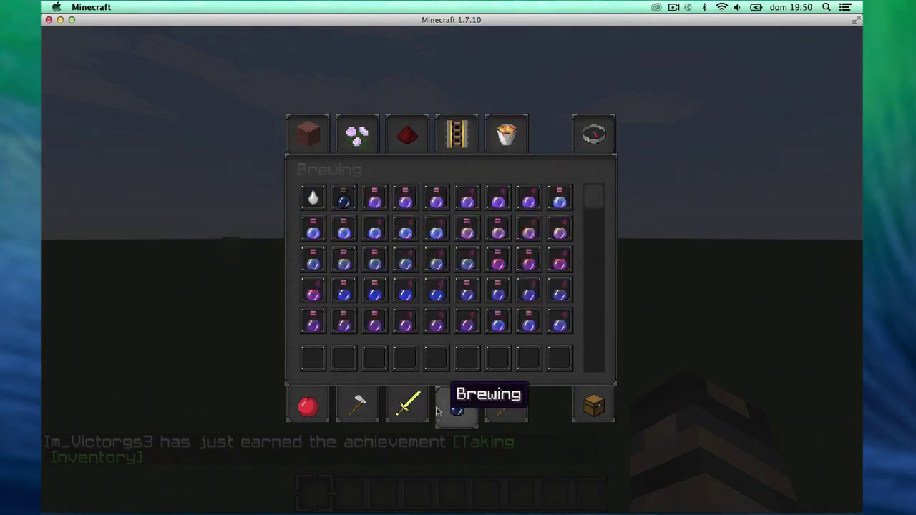
{"action": "left_click", "coordinate": [407, 405]}
- Search the inventory items for "en" and put an Enchantment Table in the first hotbar slot
{"action": "left_click", "coordinate": [586, 147]}
{"action": "type", "text": "en"}
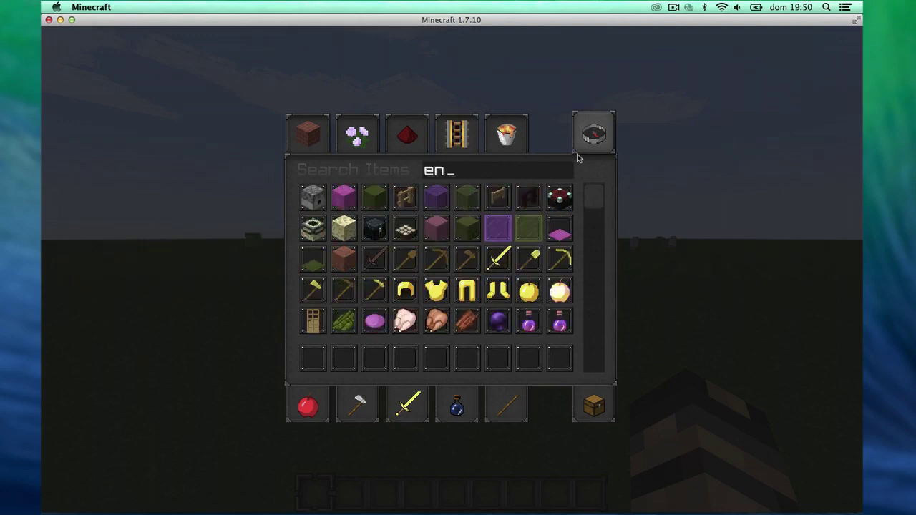
{"action": "left_click", "coordinate": [560, 196]}
{"action": "left_click", "coordinate": [313, 358]}
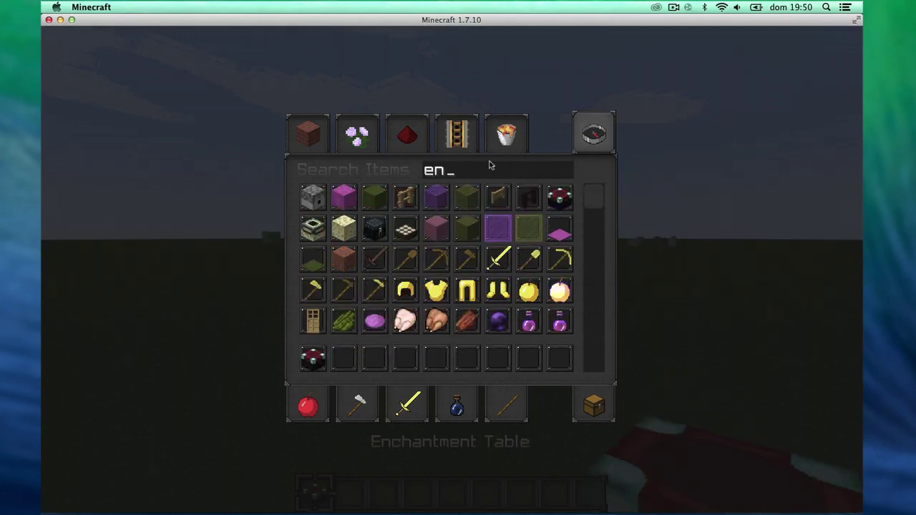
- Search the items for "cra", put a Crafting Table in the second hotbar slot, and leave the inventory
{"action": "key", "text": "BackSpace"}
{"action": "key", "text": "BackSpace"}
{"action": "type", "text": "cra"}
{"action": "left_click", "coordinate": [320, 201]}
{"action": "left_click", "coordinate": [344, 358]}
{"action": "key", "text": "Escape"}
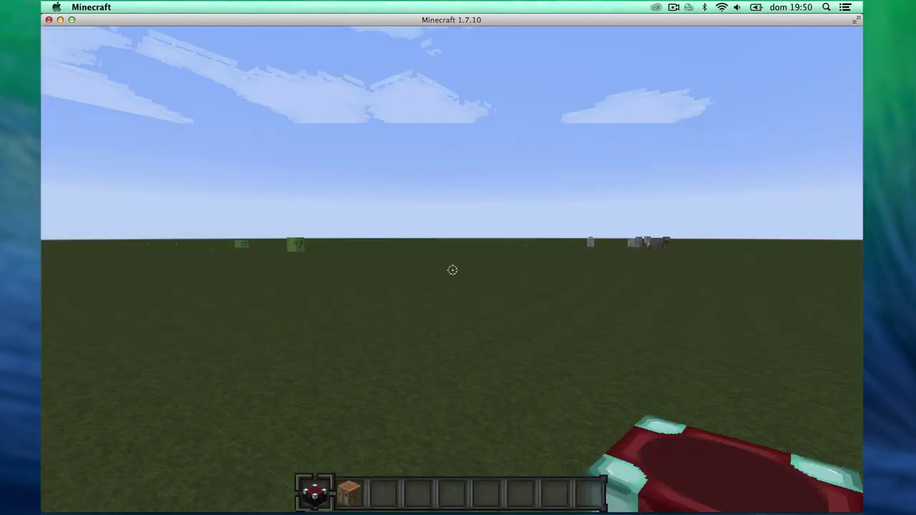
- Place the Enchantment Table and the Crafting Table on the grass near each other
{"action": "right_click", "coordinate": [452, 267]}
{"action": "key", "text": "2"}
{"action": "right_click", "coordinate": [452, 268]}
- View the interfaces of the placed Crafting Table and Enchantment Table, and switch to the empty third hotbar slot
{"action": "right_click", "coordinate": [451, 268]}
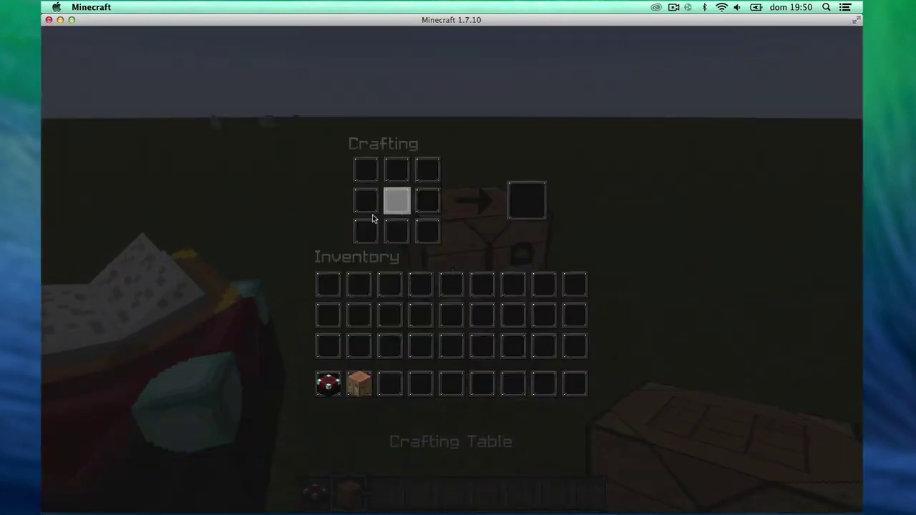
{"action": "key", "text": "Escape"}
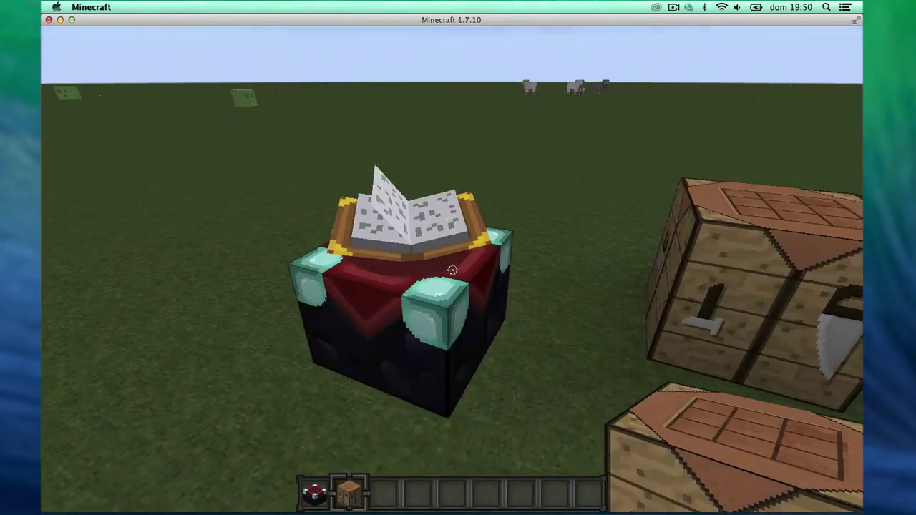
{"action": "right_click", "coordinate": [452, 268]}
{"action": "key", "text": "Escape"}
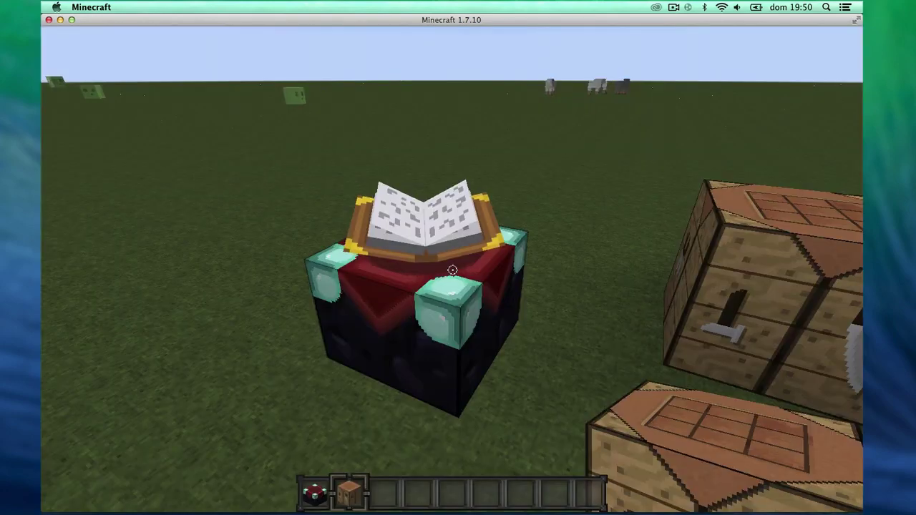
{"action": "key", "text": "3"}
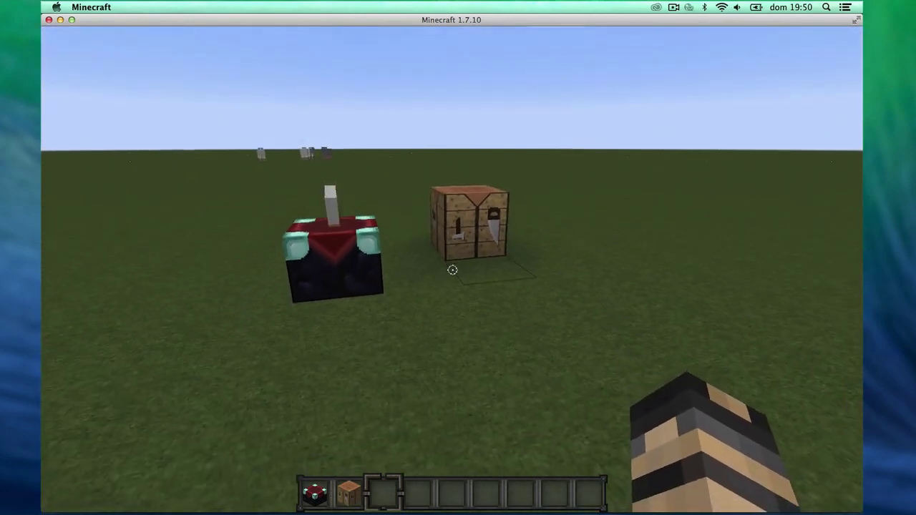
- Set the field of view to 90 in the game options and return to the world
{"action": "key", "text": "Escape"}
{"action": "left_click", "coordinate": [373, 286]}
{"action": "left_click", "coordinate": [340, 108]}
{"action": "left_click_drag", "start_coordinate": [348, 113], "coordinate": [379, 116]}
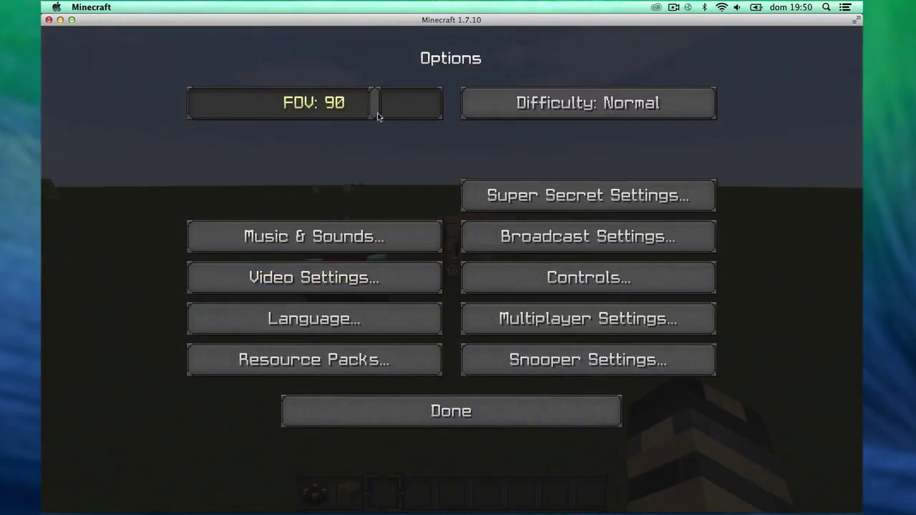
{"action": "key", "text": "Escape"}
- Pause the game and restore the Minecraft window to its smaller size
{"action": "key", "text": "e"}
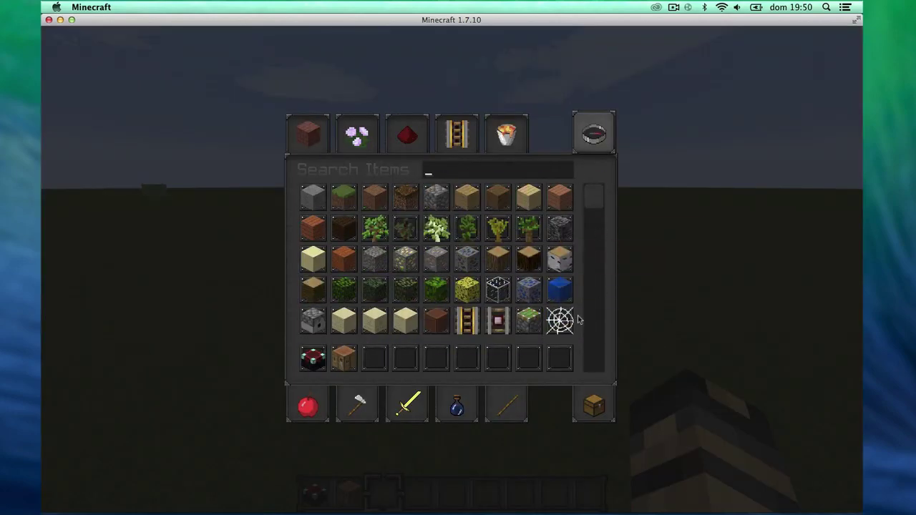
{"action": "key", "text": "Escape"}
{"action": "key", "text": "Escape"}
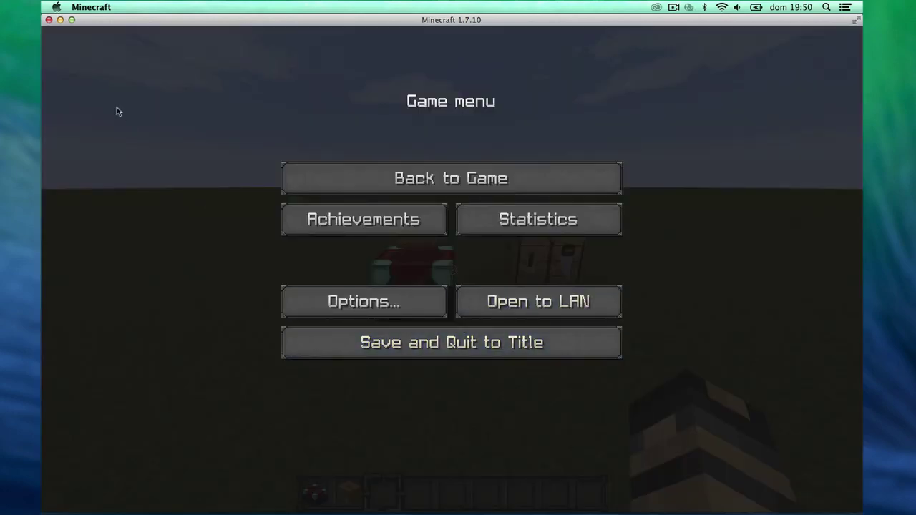
{"action": "left_click", "coordinate": [72, 20]}
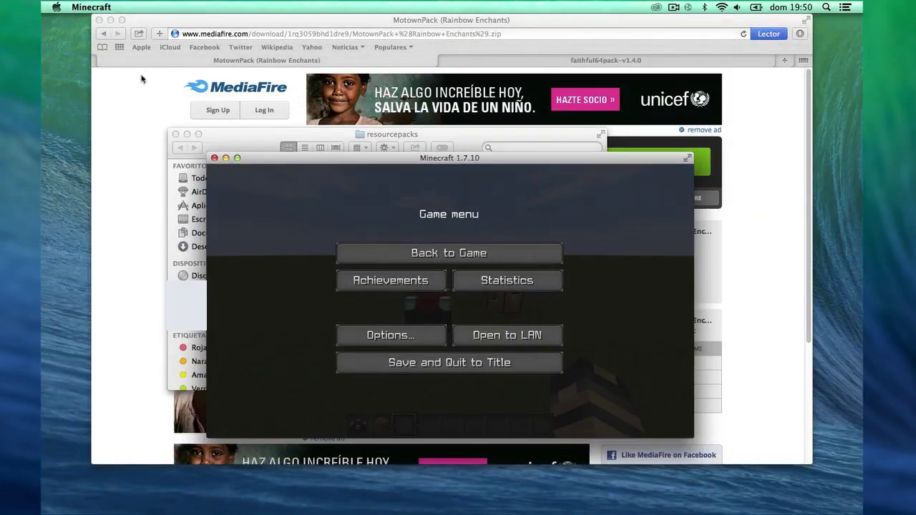
- Go to the game's resource pack selection and open the resource pack folder in Finder
{"action": "left_click", "coordinate": [233, 135]}
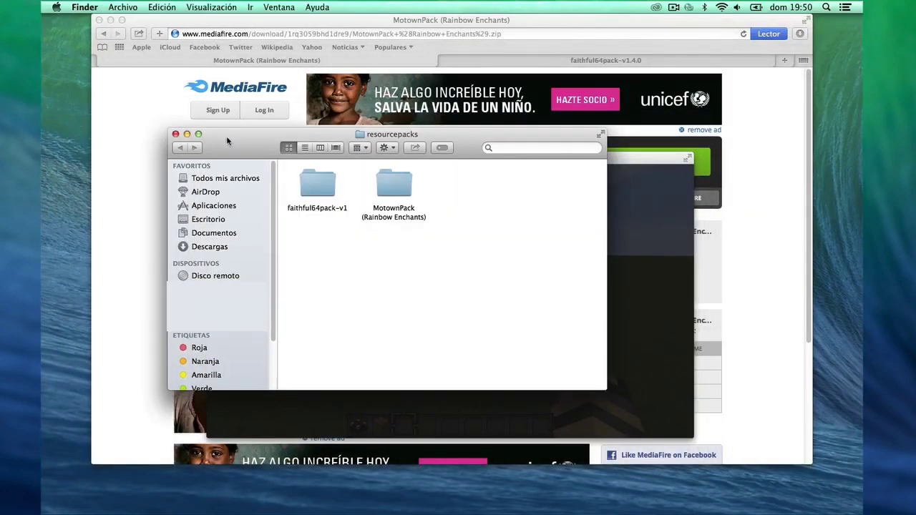
{"action": "left_click", "coordinate": [663, 265]}
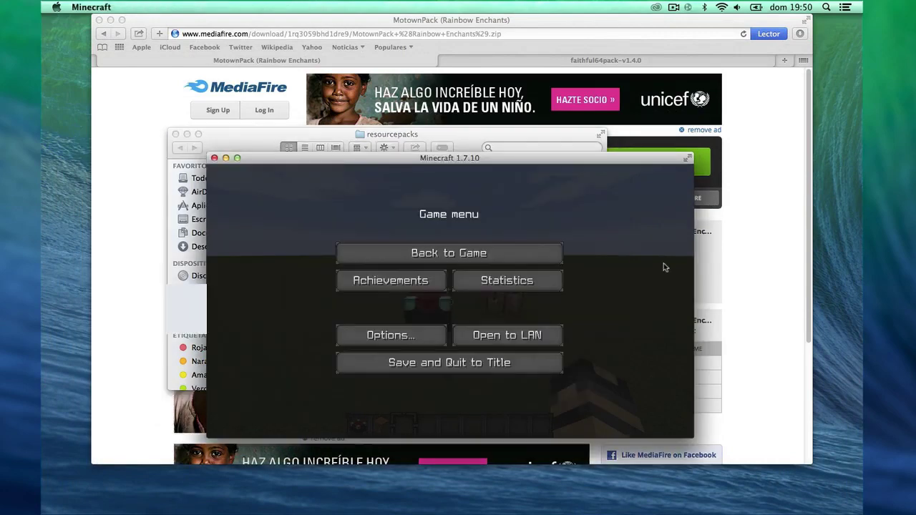
{"action": "left_click", "coordinate": [408, 335]}
{"action": "left_click", "coordinate": [395, 376]}
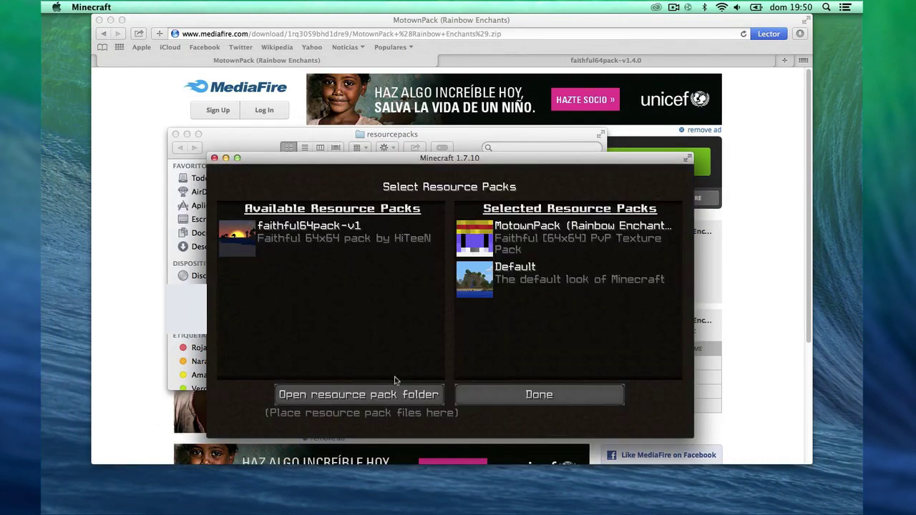
{"action": "left_click", "coordinate": [364, 398]}
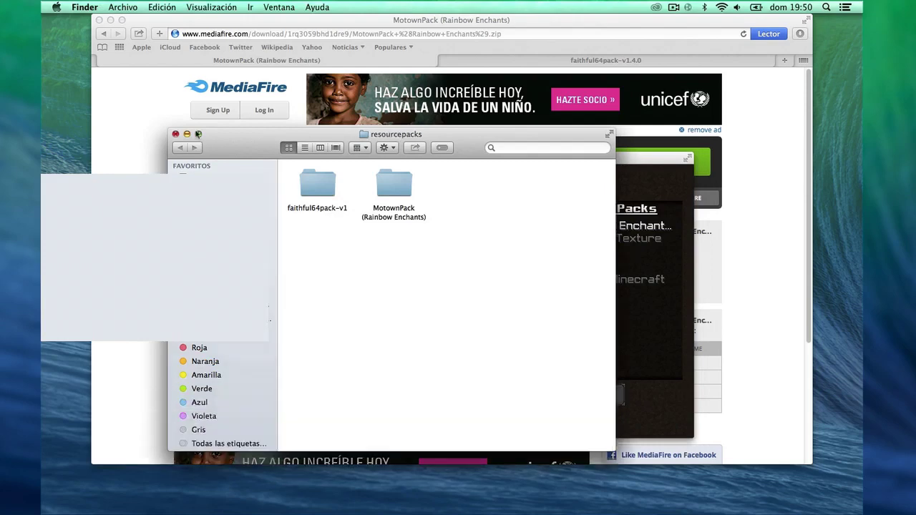
- Resize the resourcepacks window and open the MotownPack (Rainbow Enchants) folder in a separate window
{"action": "left_click", "coordinate": [199, 135]}
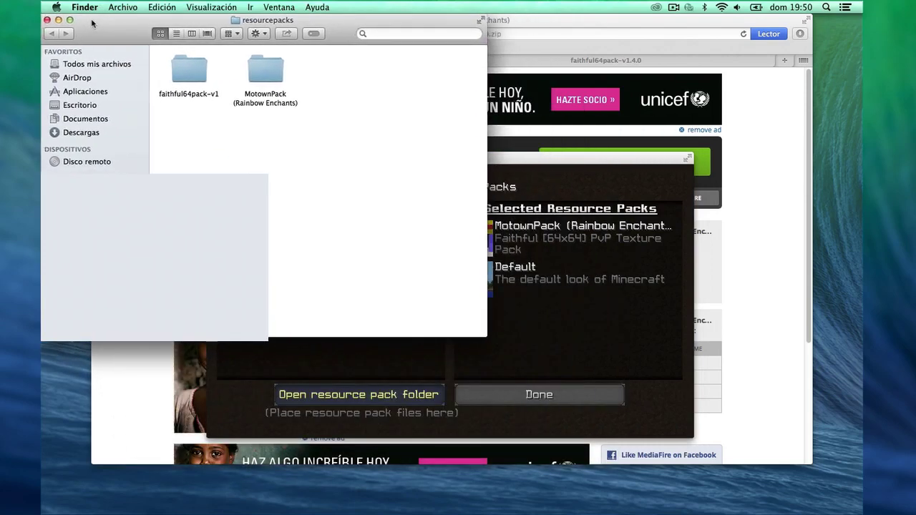
{"action": "left_click", "coordinate": [254, 68]}
{"action": "double_click", "coordinate": [254, 67]}
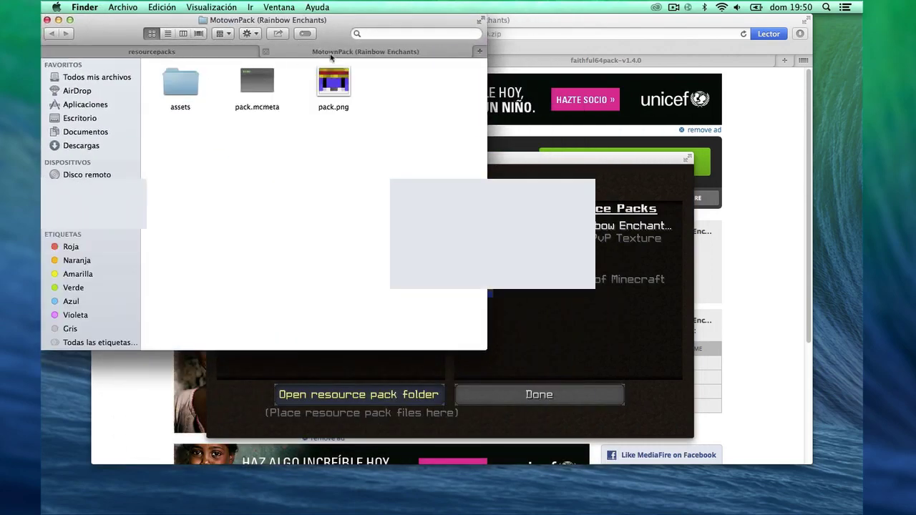
{"action": "left_click_drag", "start_coordinate": [333, 52], "coordinate": [443, 78]}
{"action": "left_click", "coordinate": [384, 99]}
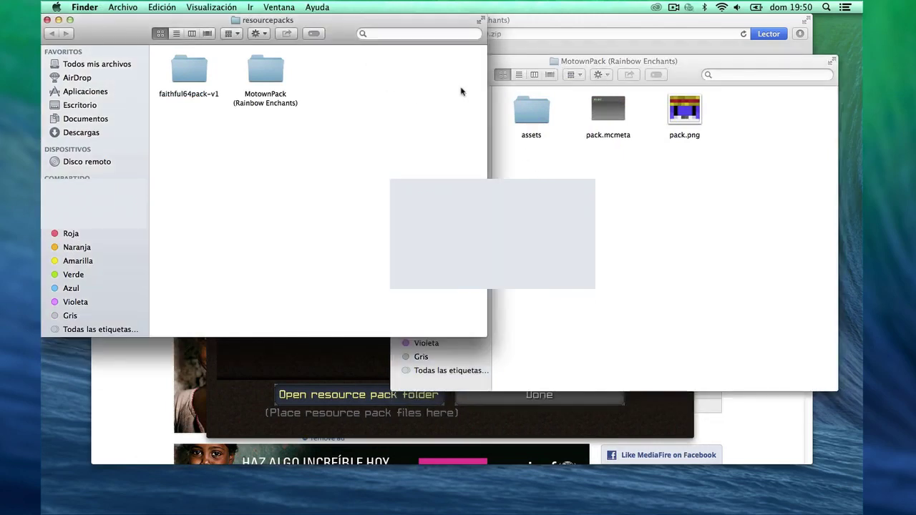
- Open the faithful64pack-v1 folder in the resourcepacks window and stretch that window to the full screen height
{"action": "double_click", "coordinate": [194, 64]}
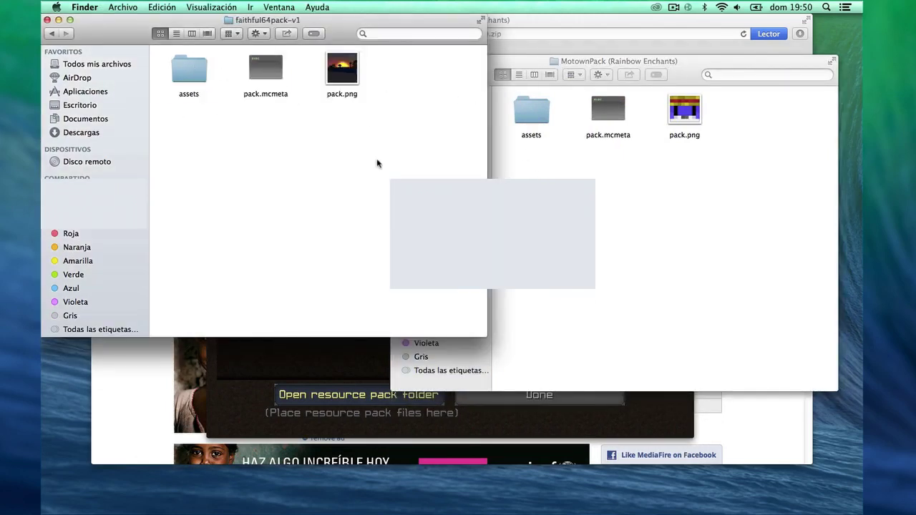
{"action": "left_click", "coordinate": [648, 110]}
{"action": "left_click", "coordinate": [316, 94]}
{"action": "left_click_drag", "start_coordinate": [484, 333], "coordinate": [453, 513]}
- Move the MotownPack window beside the faithful64pack-v1 window and enlarge it to the screen's far edge and full height
{"action": "left_click", "coordinate": [544, 373]}
{"action": "left_click_drag", "start_coordinate": [460, 74], "coordinate": [499, 32]}
{"action": "left_click_drag", "start_coordinate": [726, 16], "coordinate": [711, 16]}
{"action": "left_click_drag", "start_coordinate": [848, 332], "coordinate": [862, 332]}
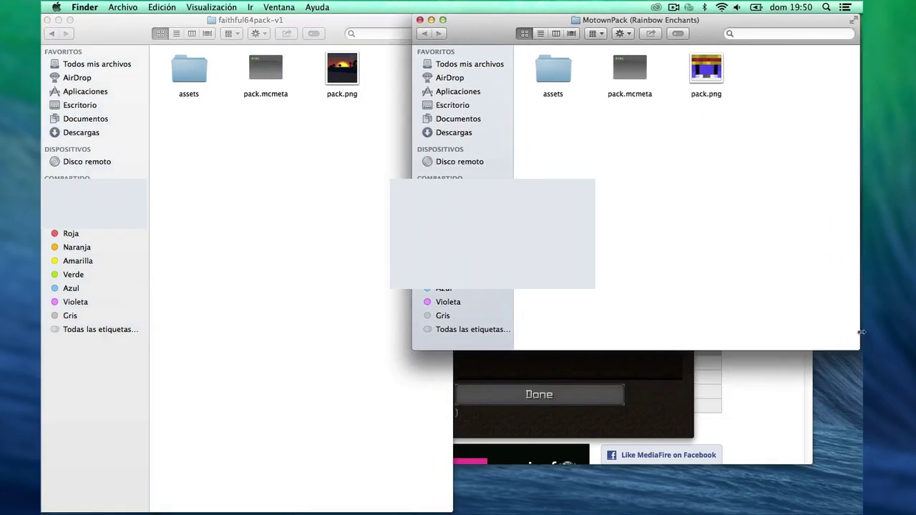
{"action": "left_click_drag", "start_coordinate": [859, 407], "coordinate": [863, 512]}
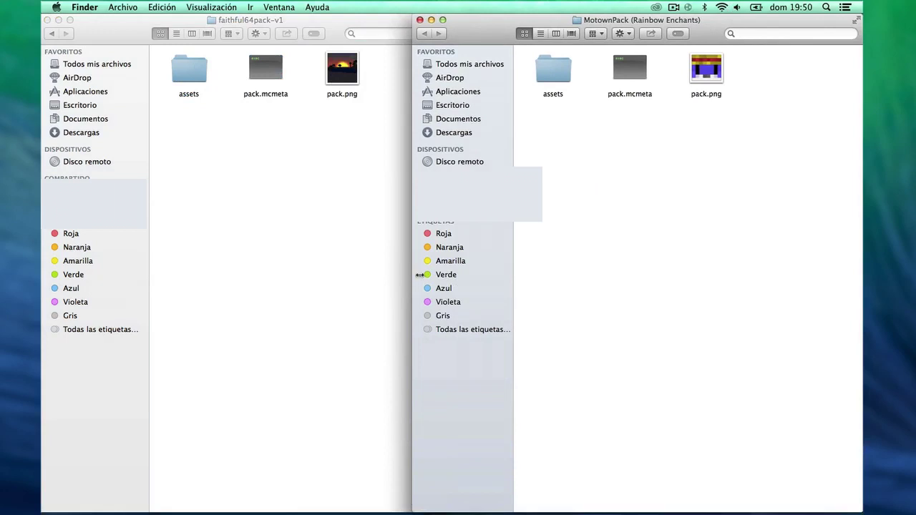
- Adjust the inner edges of the two pack windows so they sit side by side without overlapping
{"action": "left_click", "coordinate": [434, 289]}
{"action": "left_click_drag", "start_coordinate": [419, 275], "coordinate": [438, 281]}
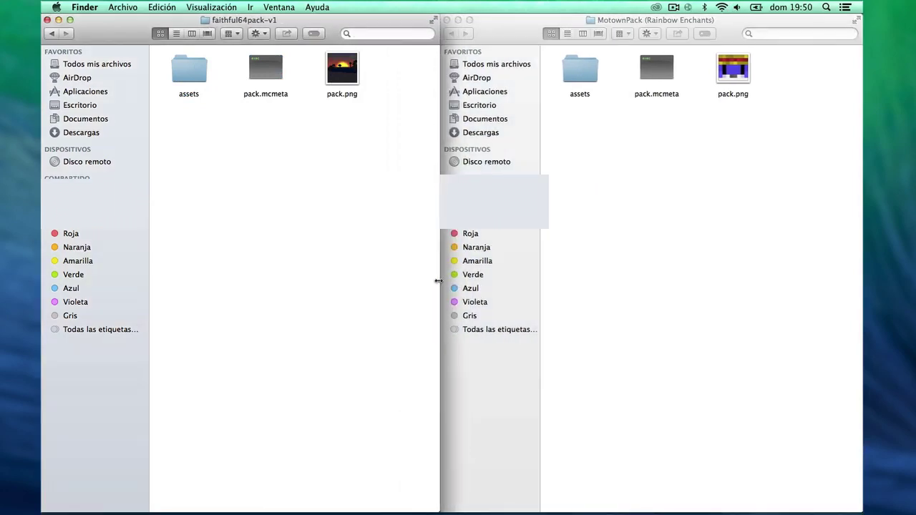
{"action": "left_click", "coordinate": [640, 181]}
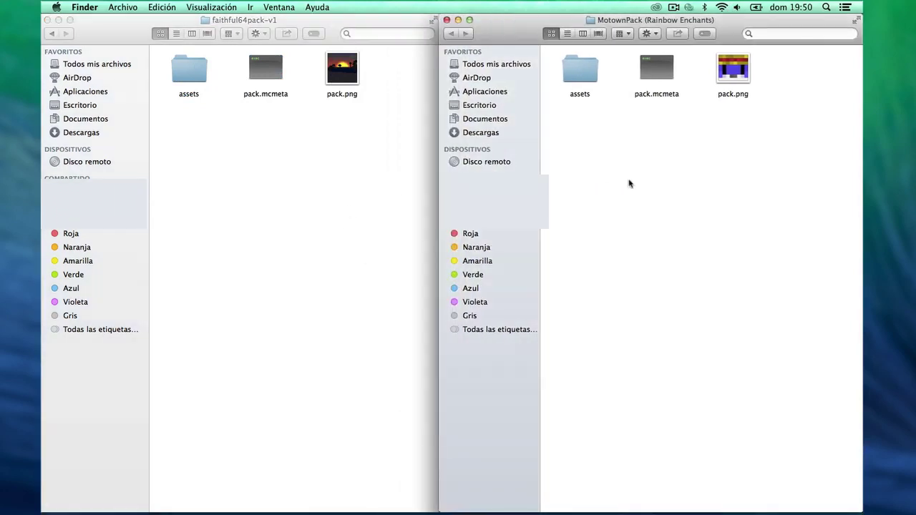
{"action": "left_click", "coordinate": [333, 37]}
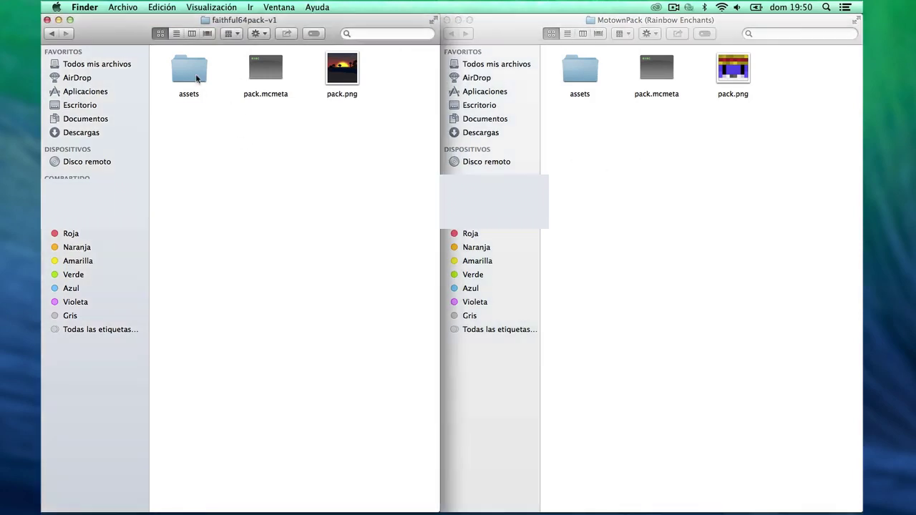
- Open the assets, minecraft and textures folders in succession in both the faithful64pack-v1 and MotownPack windows
{"action": "double_click", "coordinate": [194, 75]}
{"action": "double_click", "coordinate": [554, 90]}
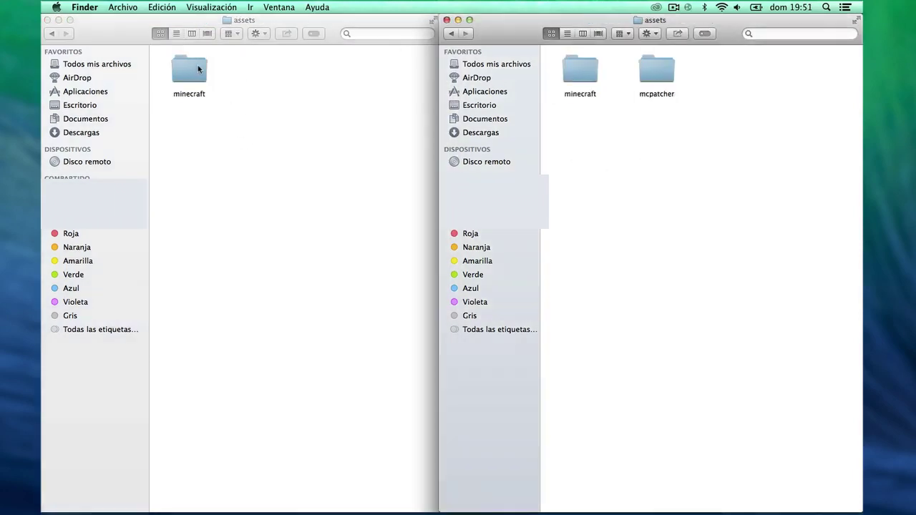
{"action": "double_click", "coordinate": [198, 69]}
{"action": "double_click", "coordinate": [568, 65]}
{"action": "left_click", "coordinate": [191, 78]}
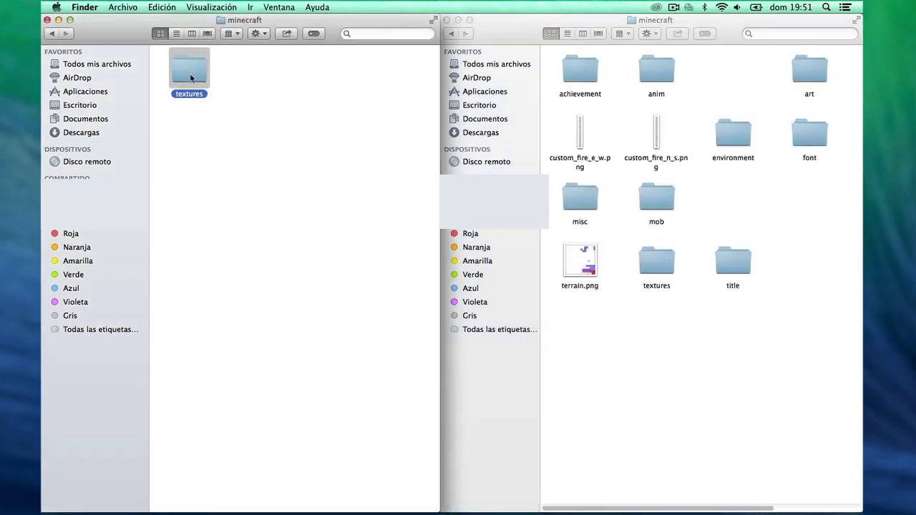
{"action": "double_click", "coordinate": [192, 77]}
{"action": "double_click", "coordinate": [654, 259]}
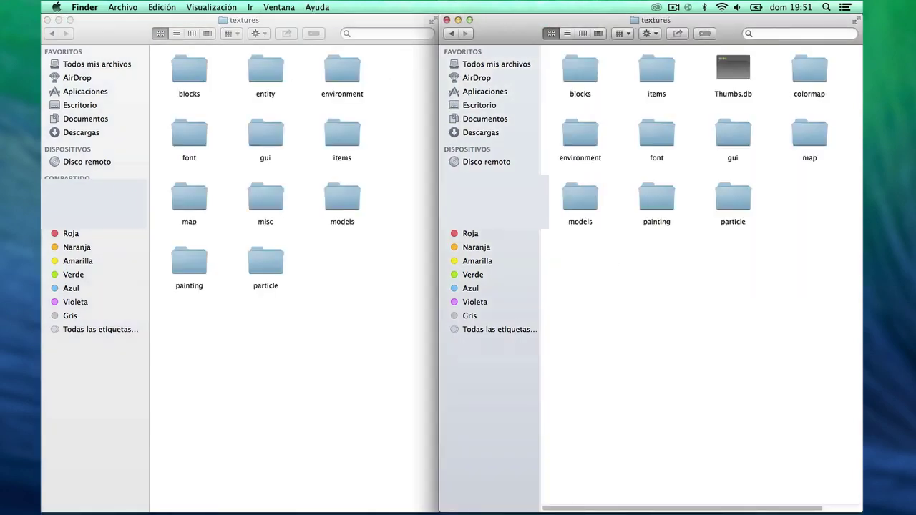
- Look through the items folder of each pack in turn, returning to the textures folder after each one
{"action": "left_click_drag", "start_coordinate": [393, 302], "coordinate": [196, 82]}
{"action": "double_click", "coordinate": [343, 136]}
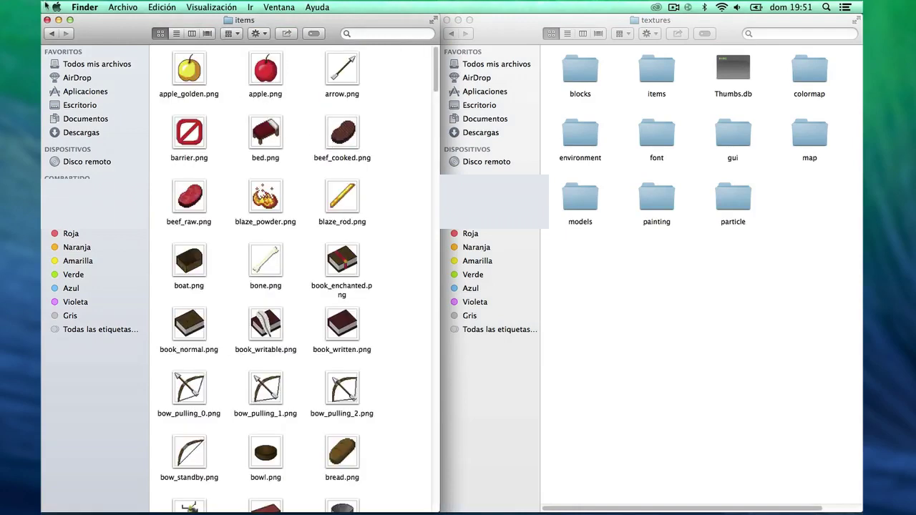
{"action": "left_click", "coordinate": [51, 34]}
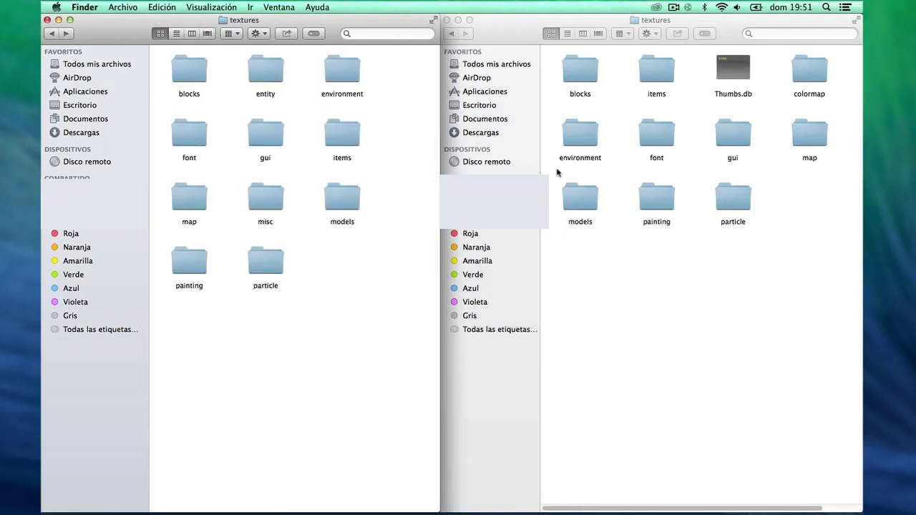
{"action": "left_click", "coordinate": [667, 283]}
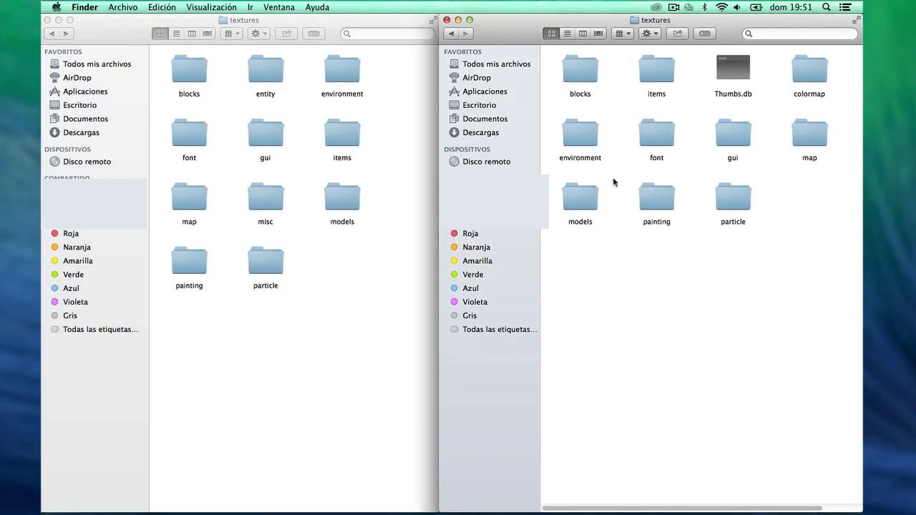
{"action": "double_click", "coordinate": [655, 70]}
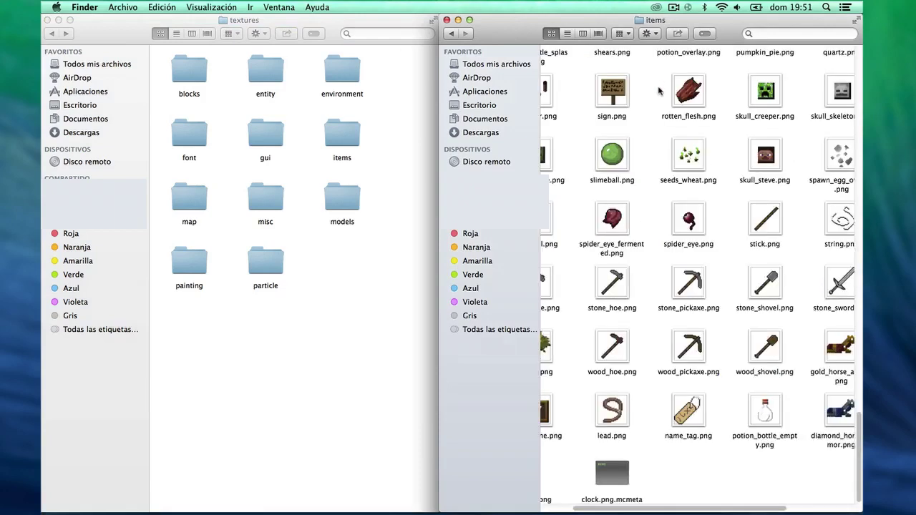
{"action": "scroll", "coordinate": [766, 238], "scroll_direction": "up", "scroll_amount": 20}
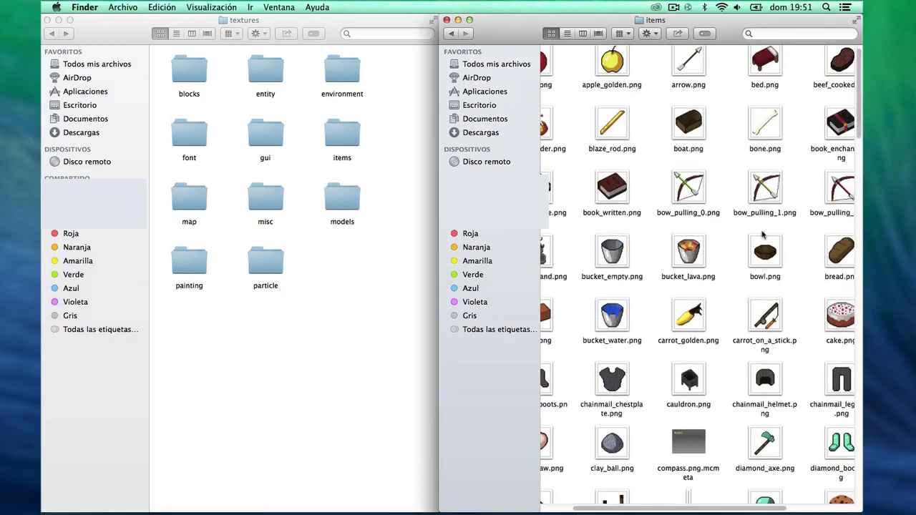
{"action": "left_click", "coordinate": [451, 34]}
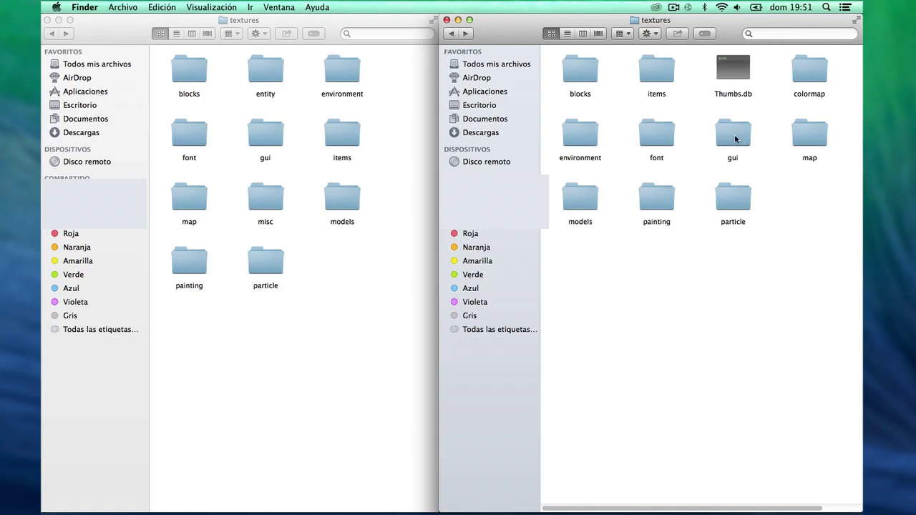
- Open the gui folder and its container subfolder in both pack windows
{"action": "double_click", "coordinate": [733, 134]}
{"action": "double_click", "coordinate": [265, 134]}
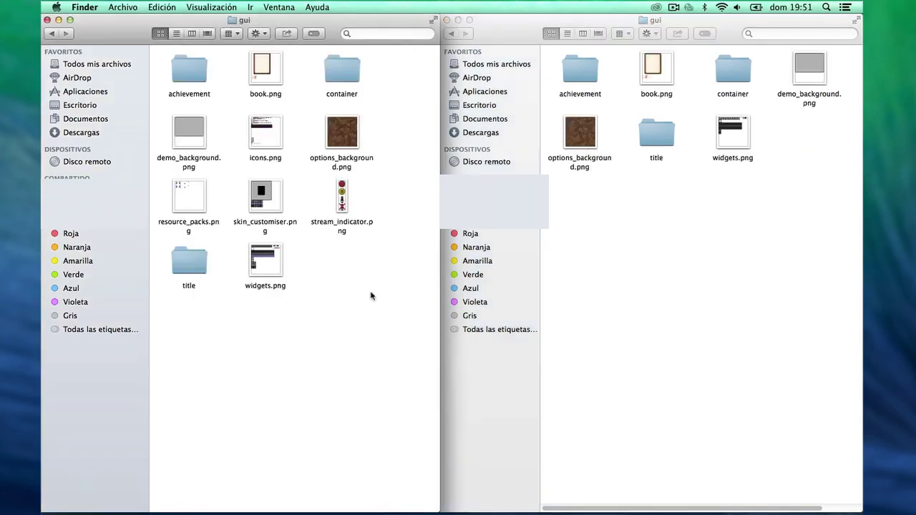
{"action": "double_click", "coordinate": [732, 72]}
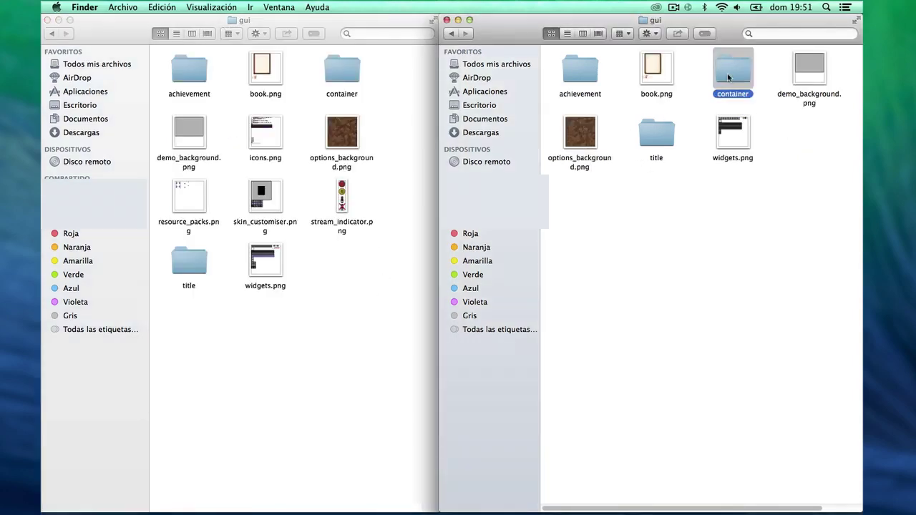
{"action": "double_click", "coordinate": [353, 78]}
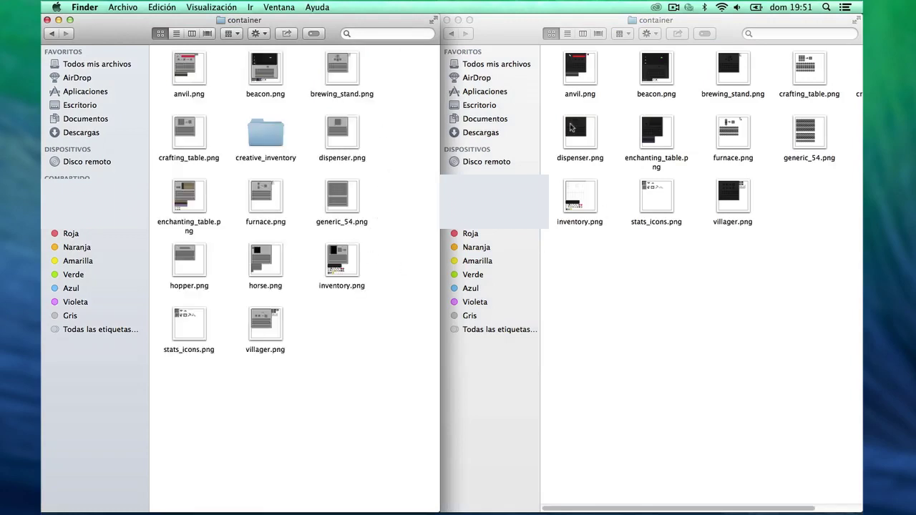
- Preview MotownPack's enchanting_table.png beside the faithful64pack-v1 container folder, and close the preview
{"action": "left_click", "coordinate": [571, 127]}
{"action": "left_click", "coordinate": [718, 256]}
{"action": "left_click", "coordinate": [718, 201]}
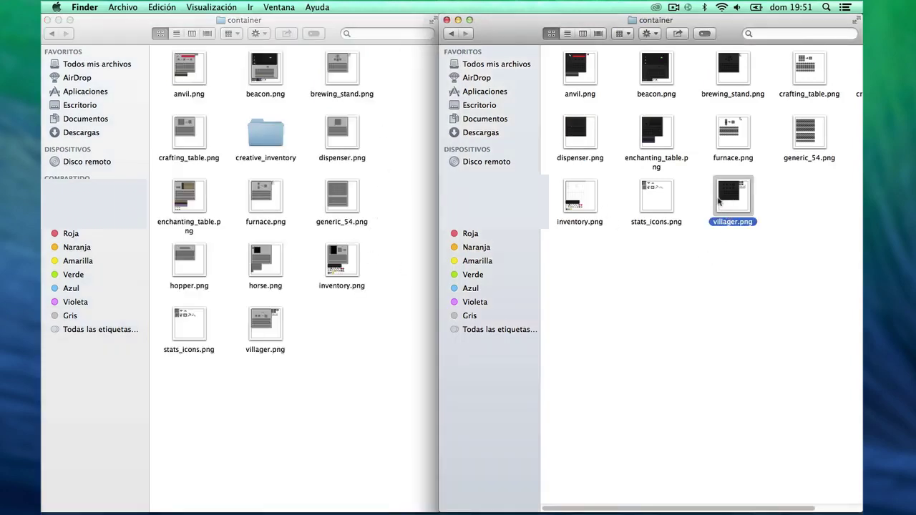
{"action": "left_click", "coordinate": [655, 143]}
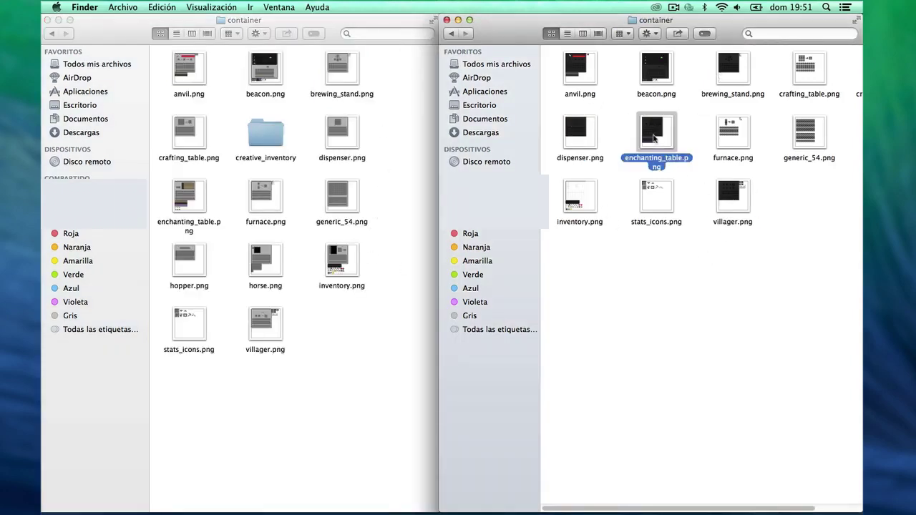
{"action": "key", "text": "super+o"}
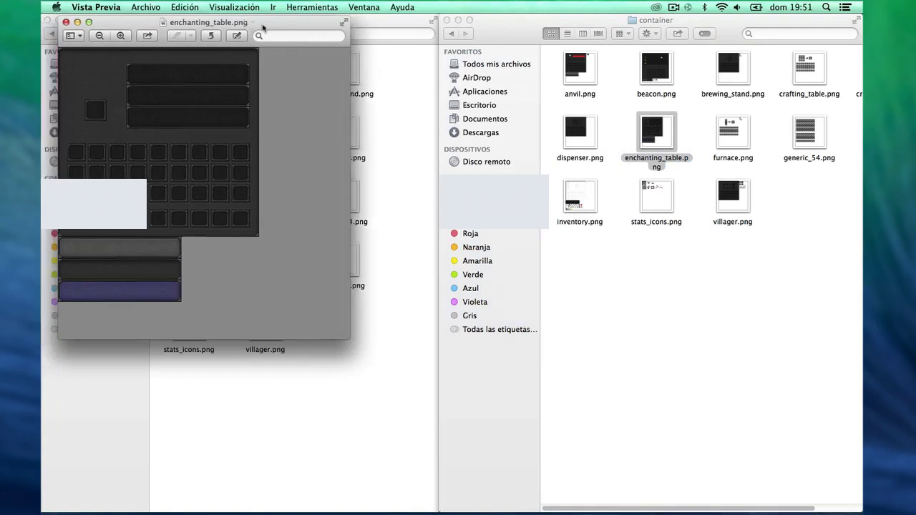
{"action": "left_click_drag", "start_coordinate": [226, 18], "coordinate": [711, 88]}
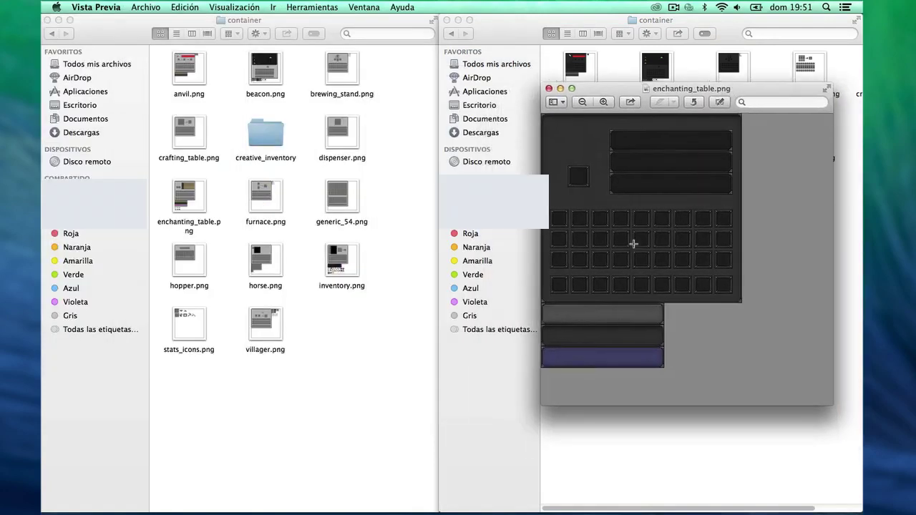
{"action": "left_click", "coordinate": [549, 89]}
{"action": "left_click", "coordinate": [661, 289]}
{"action": "left_click", "coordinate": [648, 254]}
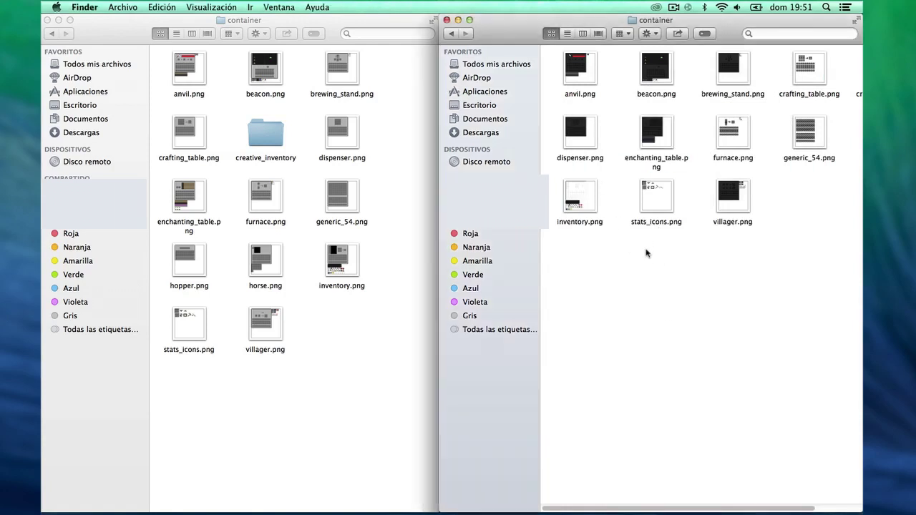
- Move all container PNG files except stats_icons.png from faithful64pack-v1 into MotownPack's container folder, replacing every existing duplicate
{"action": "left_click", "coordinate": [322, 345]}
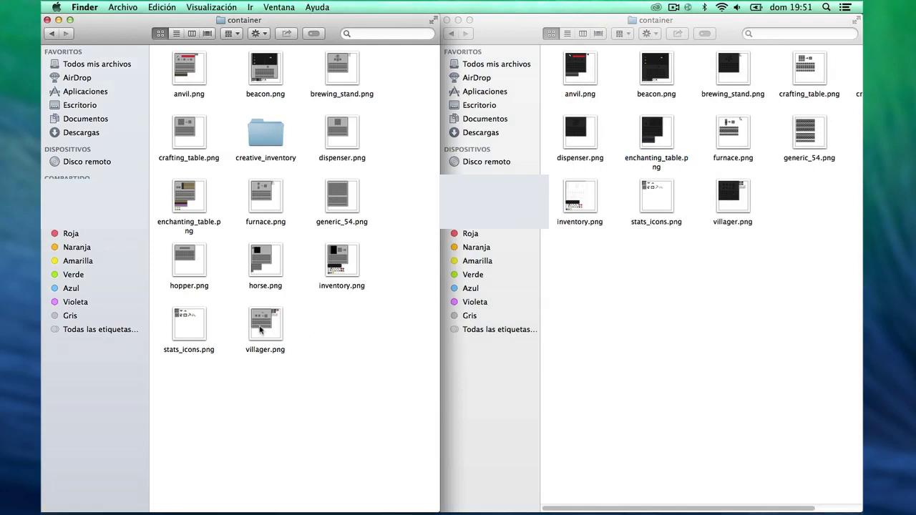
{"action": "left_click", "coordinate": [261, 330]}
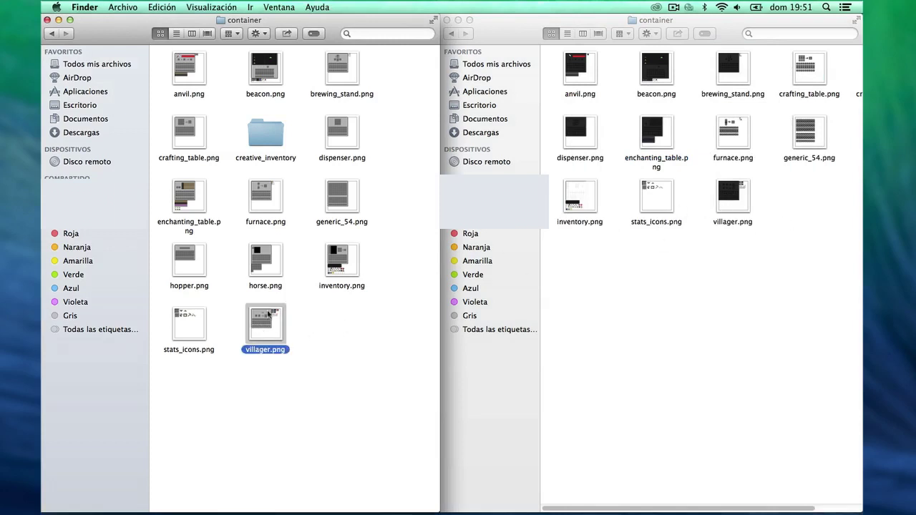
{"action": "left_click", "coordinate": [347, 264], "text": "super"}
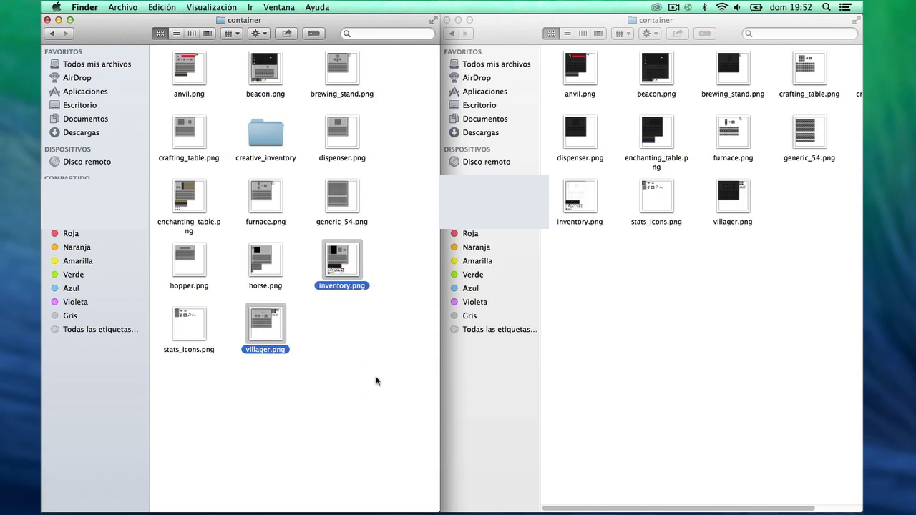
{"action": "left_click_drag", "start_coordinate": [393, 353], "coordinate": [243, 179]}
{"action": "left_click", "coordinate": [189, 262], "text": "super"}
{"action": "left_click", "coordinate": [190, 208], "text": "super"}
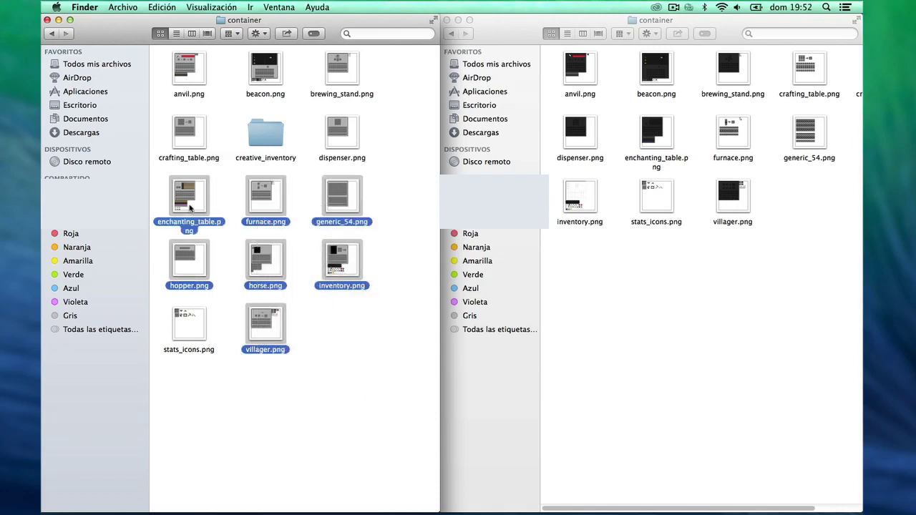
{"action": "left_click", "coordinate": [185, 143], "text": "super"}
{"action": "left_click", "coordinate": [184, 89], "text": "super"}
{"action": "left_click", "coordinate": [268, 80], "text": "super"}
{"action": "left_click", "coordinate": [336, 75], "text": "super"}
{"action": "left_click", "coordinate": [343, 130], "text": "super"}
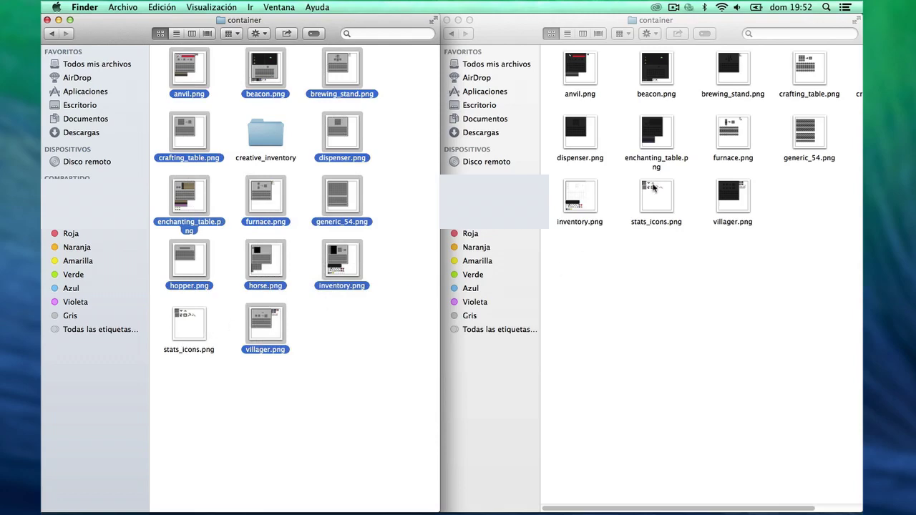
{"action": "left_click_drag", "start_coordinate": [363, 266], "coordinate": [763, 296]}
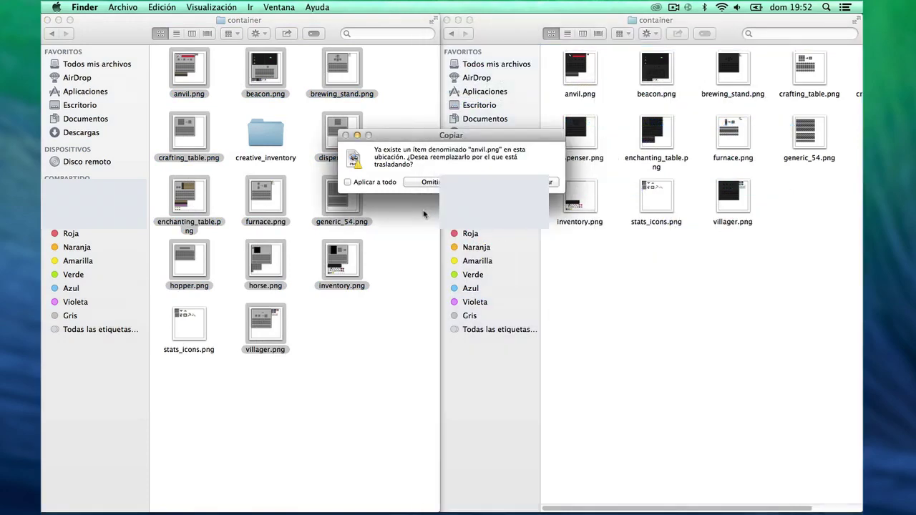
{"action": "left_click_drag", "start_coordinate": [465, 140], "coordinate": [480, 199]}
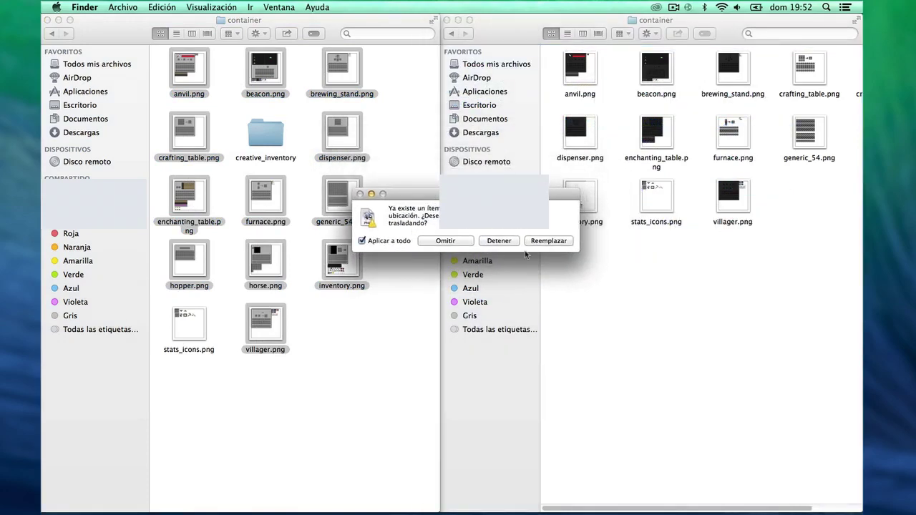
{"action": "left_click", "coordinate": [546, 241]}
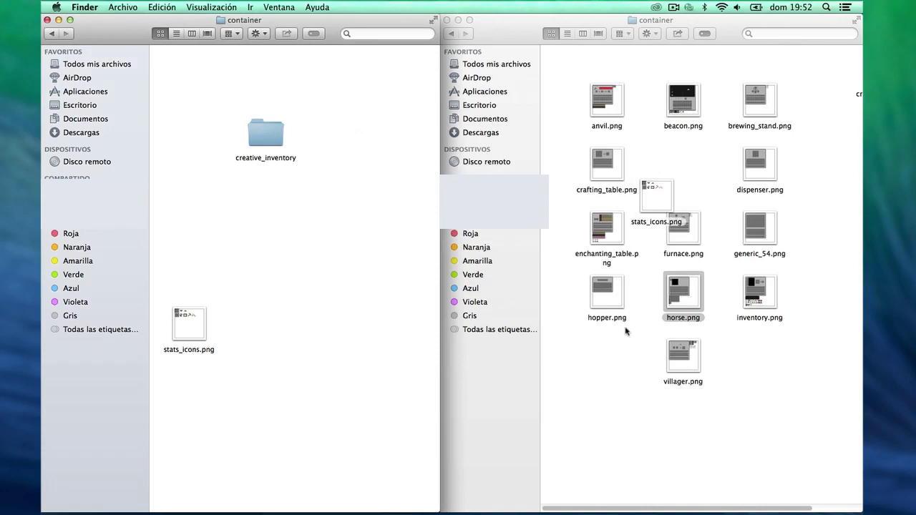
- Organize the contents of both container folders by name (Nombre), keeping the icon view
{"action": "left_click", "coordinate": [566, 33]}
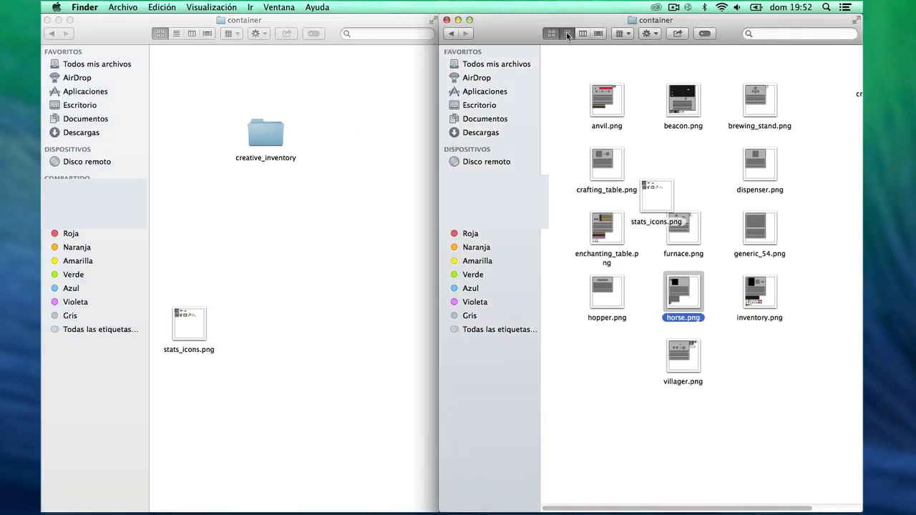
{"action": "left_click", "coordinate": [551, 33]}
{"action": "right_click", "coordinate": [558, 84]}
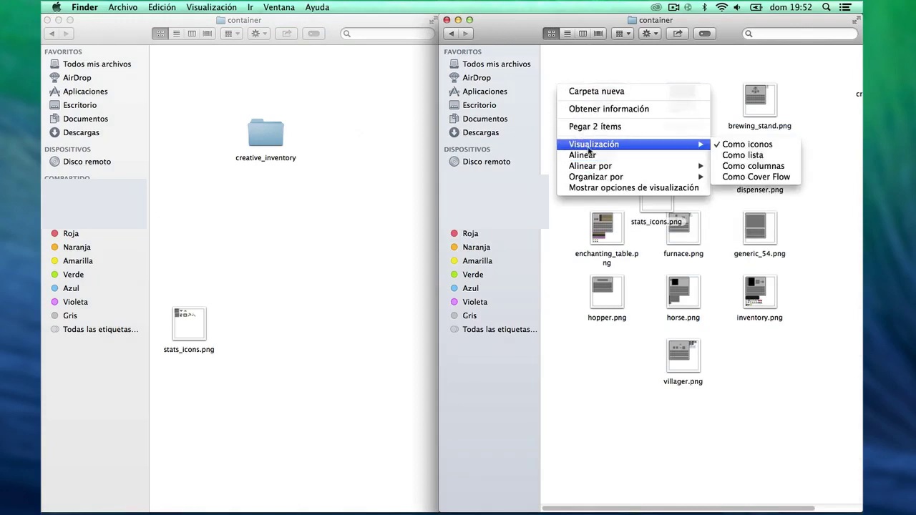
{"action": "mouse_move", "coordinate": [603, 183]}
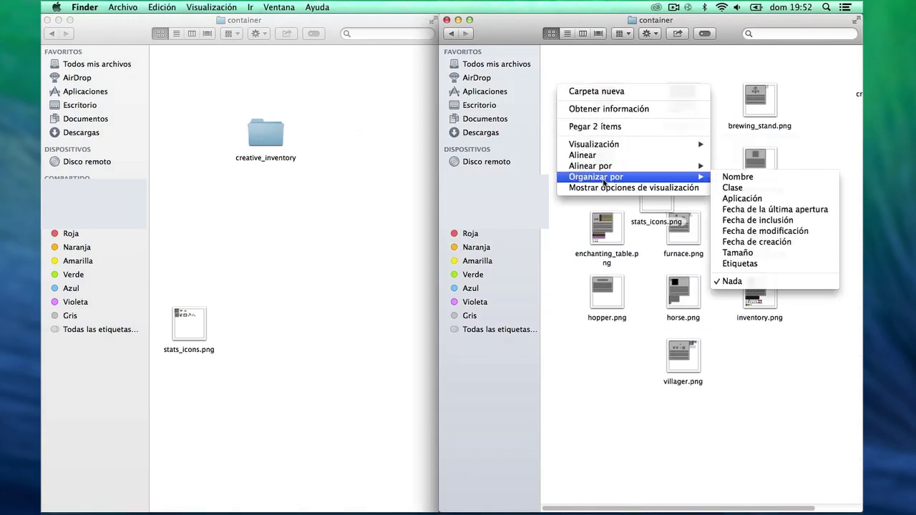
{"action": "left_click", "coordinate": [718, 178]}
{"action": "right_click", "coordinate": [279, 205]}
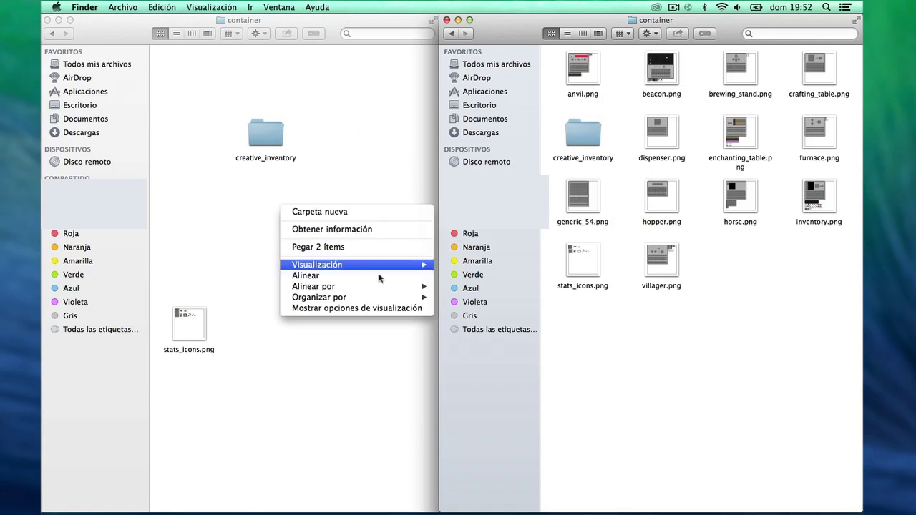
{"action": "mouse_move", "coordinate": [415, 297]}
{"action": "left_click", "coordinate": [461, 300]}
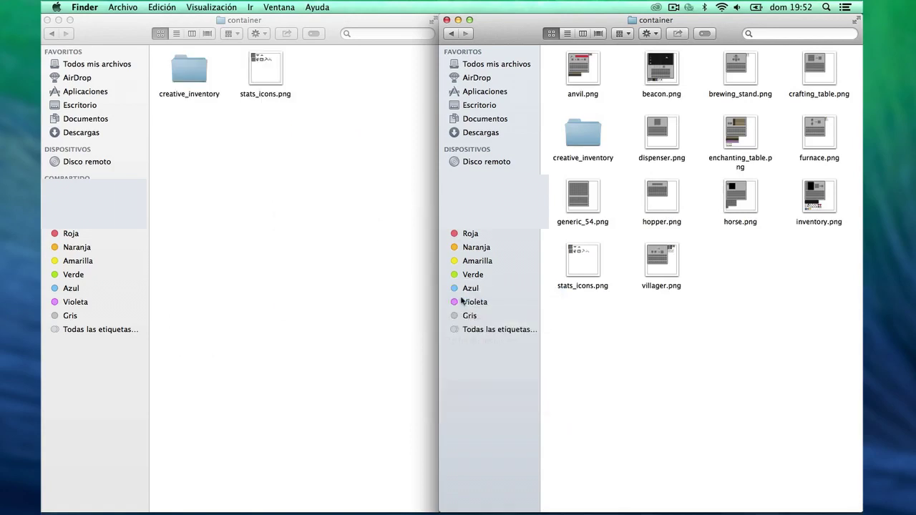
- Copy the PNG files except stats_icons.png from MotownPack's container folder back into the faithful64pack-v1 container folder, and clear the selection
{"action": "left_click_drag", "start_coordinate": [817, 342], "coordinate": [638, 51]}
{"action": "left_click", "coordinate": [571, 199], "text": "super"}
{"action": "left_click", "coordinate": [573, 75], "text": "super"}
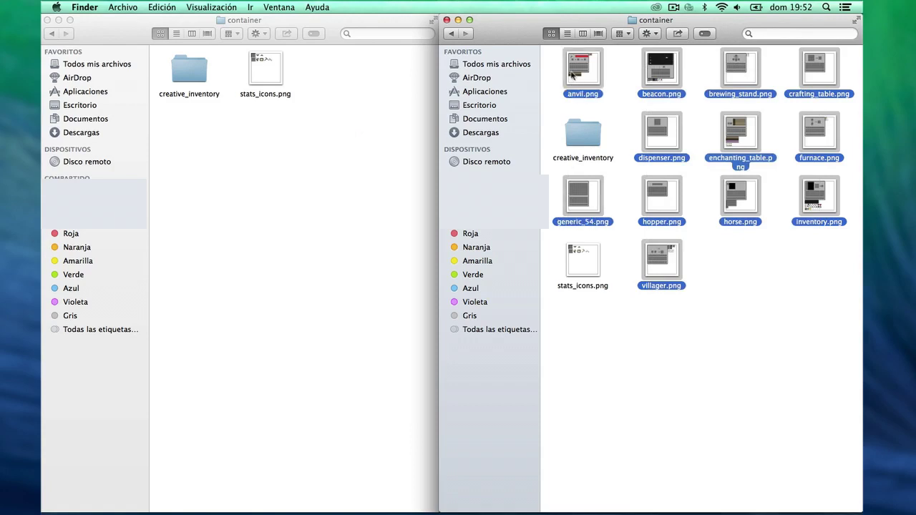
{"action": "left_click", "coordinate": [313, 173]}
{"action": "key", "text": "super+v"}
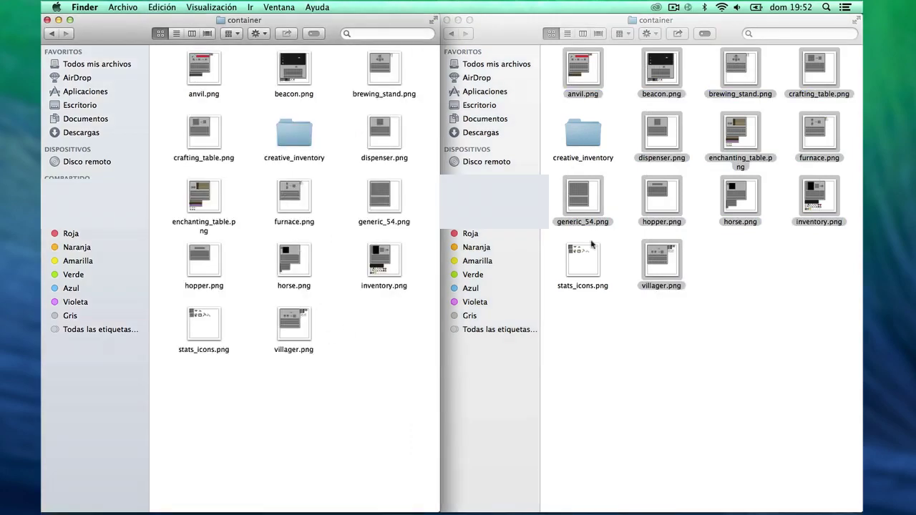
{"action": "left_click", "coordinate": [707, 337]}
{"action": "left_click", "coordinate": [713, 341]}
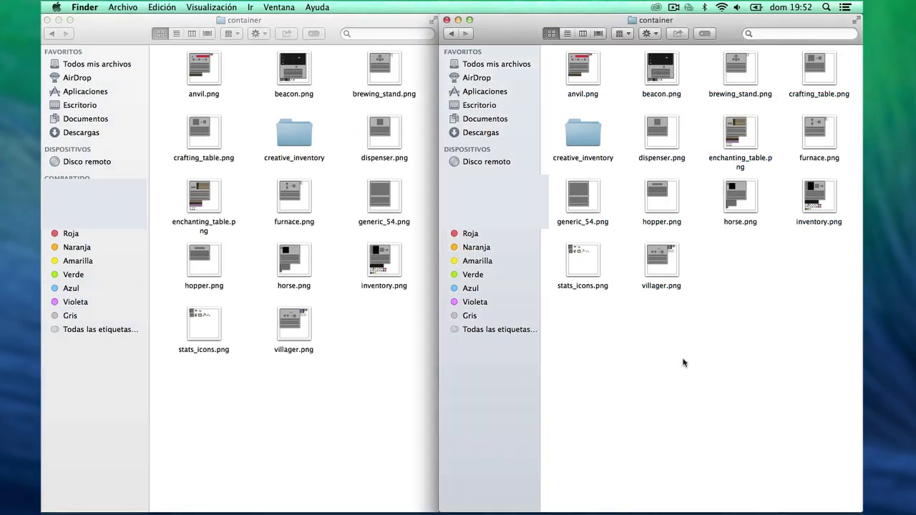
- Open the creative_inventory folder in both pack windows with no files selected
{"action": "double_click", "coordinate": [297, 132]}
{"action": "left_click", "coordinate": [577, 135]}
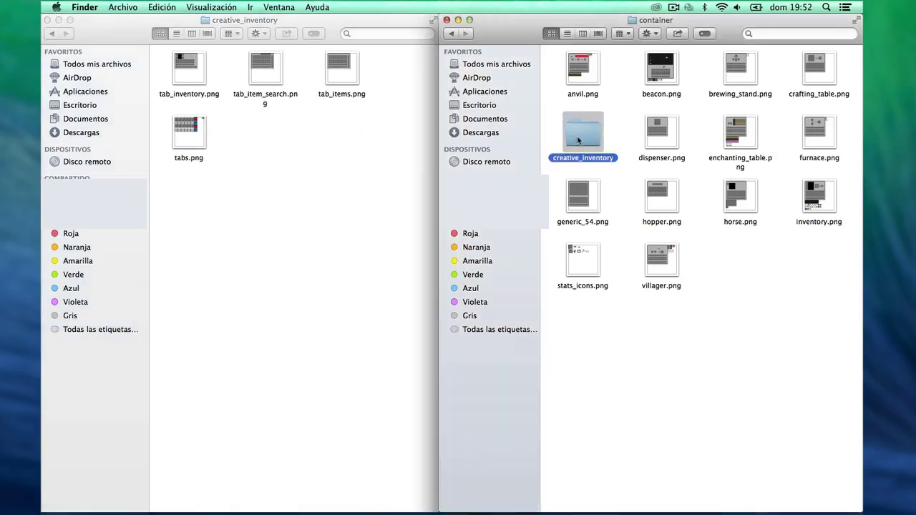
{"action": "double_click", "coordinate": [577, 138]}
{"action": "left_click_drag", "start_coordinate": [563, 128], "coordinate": [816, 82]}
{"action": "left_click", "coordinate": [760, 146]}
{"action": "left_click", "coordinate": [370, 209]}
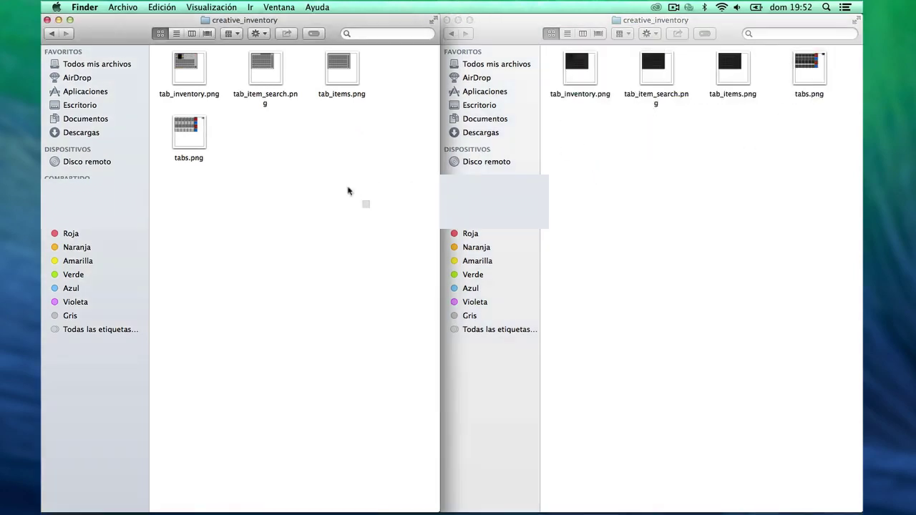
- Copy all four PNG files from faithful64pack-v1's creative_inventory folder into MotownPack's creative_inventory folder, replacing the existing files
{"action": "left_click_drag", "start_coordinate": [370, 208], "coordinate": [183, 66]}
{"action": "key", "text": "super+c"}
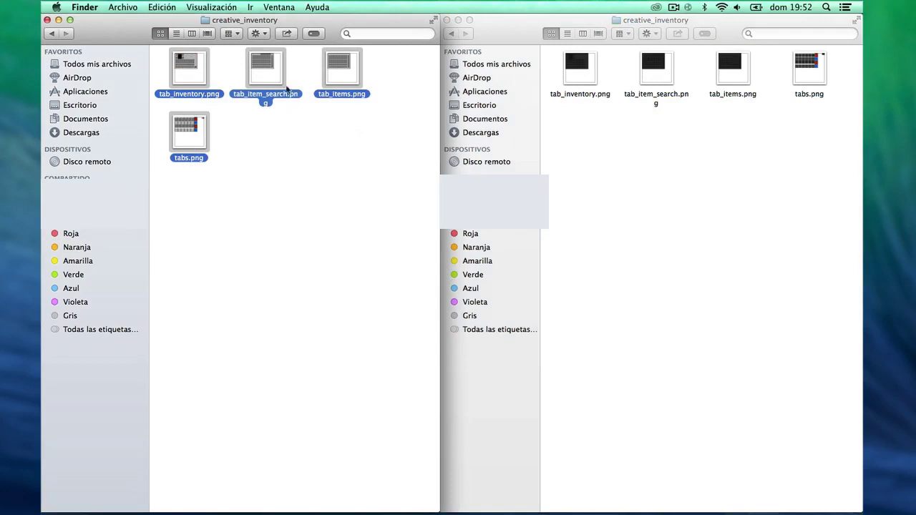
{"action": "left_click_drag", "start_coordinate": [284, 86], "coordinate": [283, 105]}
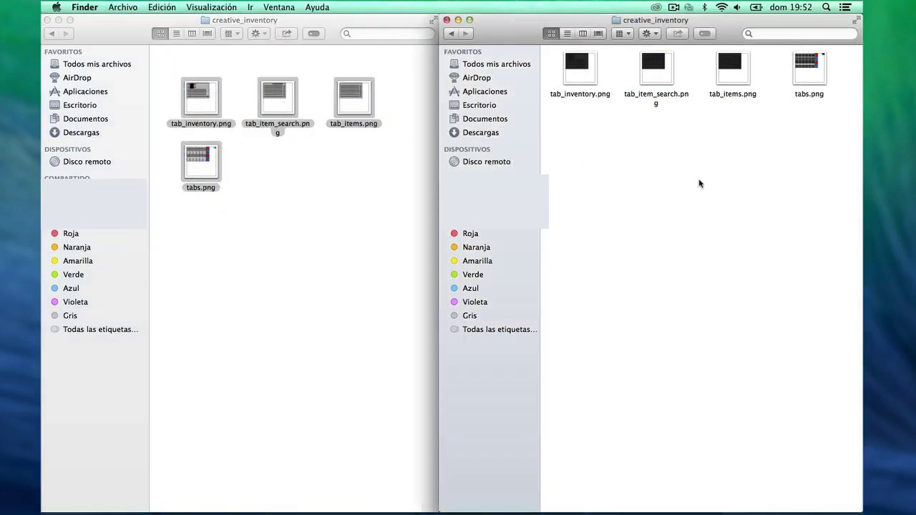
{"action": "key", "text": "super+alt+v"}
{"action": "left_click", "coordinate": [549, 241]}
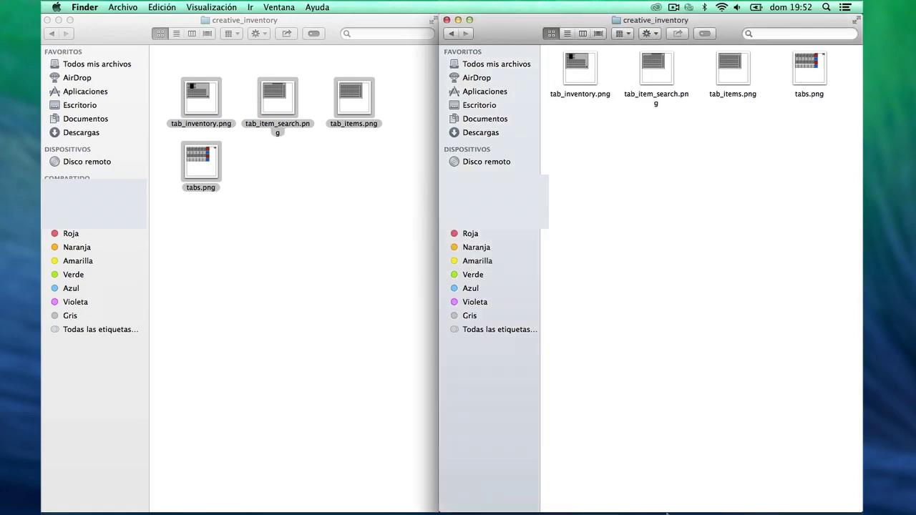
- Switch to Minecraft, enlarge its window, and leave the resource pack and options screens to return to the game world
{"action": "mouse_move", "coordinate": [666, 508]}
{"action": "left_click", "coordinate": [705, 501]}
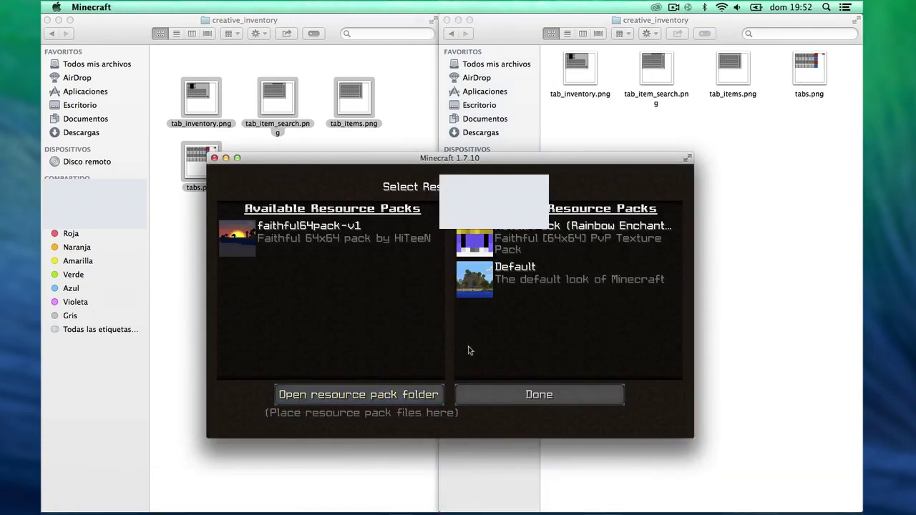
{"action": "left_click", "coordinate": [238, 158]}
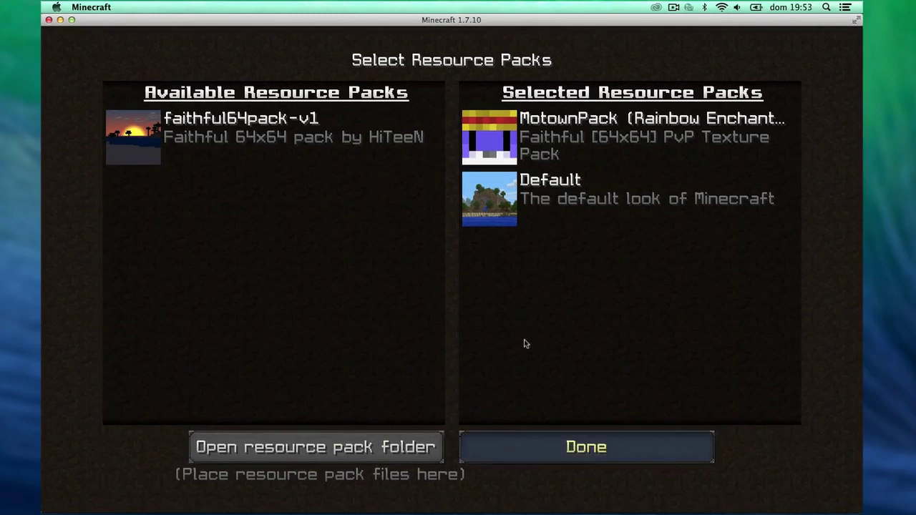
{"action": "left_click", "coordinate": [524, 343]}
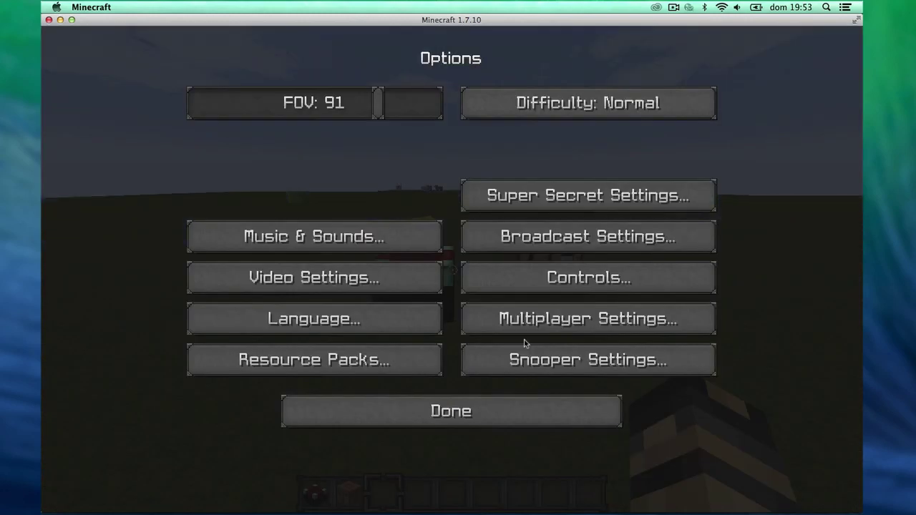
{"action": "key", "text": "Escape"}
{"action": "key", "text": "Escape"}
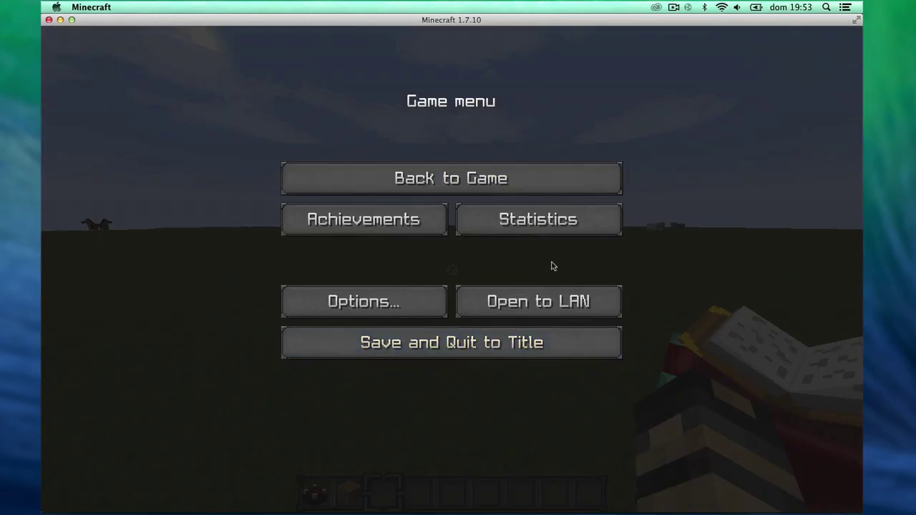
- Reopen the resource pack selection from the game options and confirm it with MotownPack selected
{"action": "left_click", "coordinate": [405, 299]}
{"action": "left_click", "coordinate": [406, 361]}
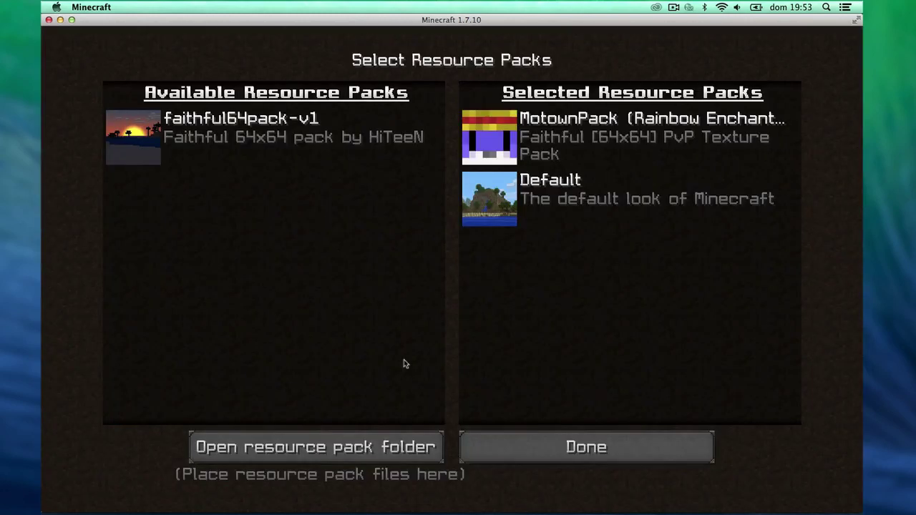
{"action": "left_click", "coordinate": [512, 433]}
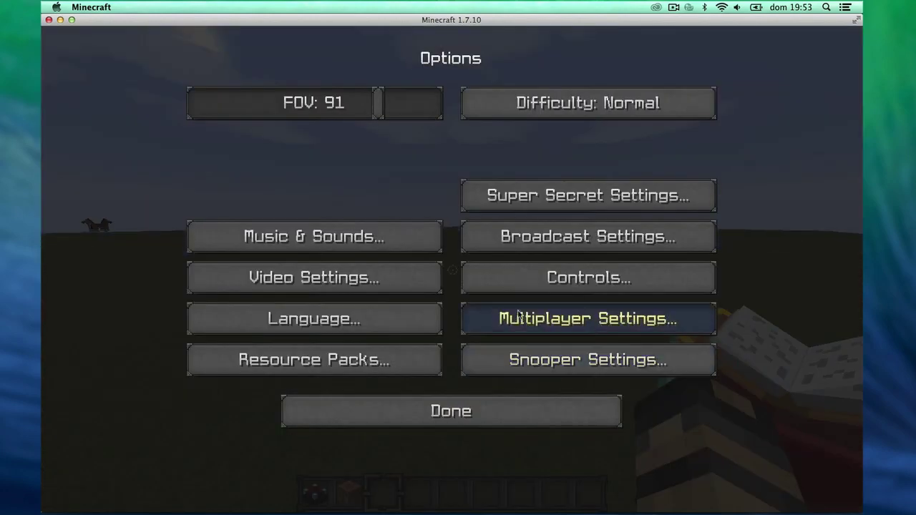
- Return to the world and examine the creative inventory, its survival tab, and the enchanting and crafting table interfaces
{"action": "key", "text": "Escape"}
{"action": "key", "text": "e"}
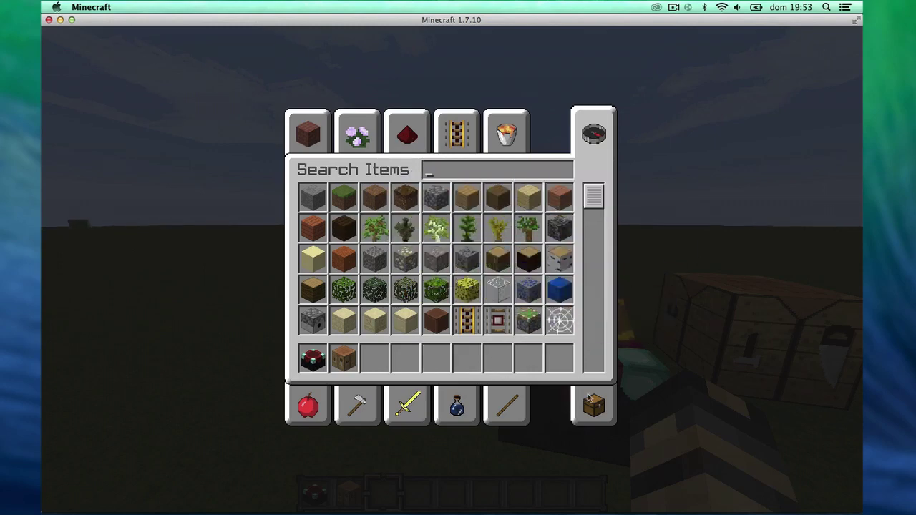
{"action": "left_click", "coordinate": [576, 407]}
{"action": "key", "text": "e"}
{"action": "right_click", "coordinate": [458, 258]}
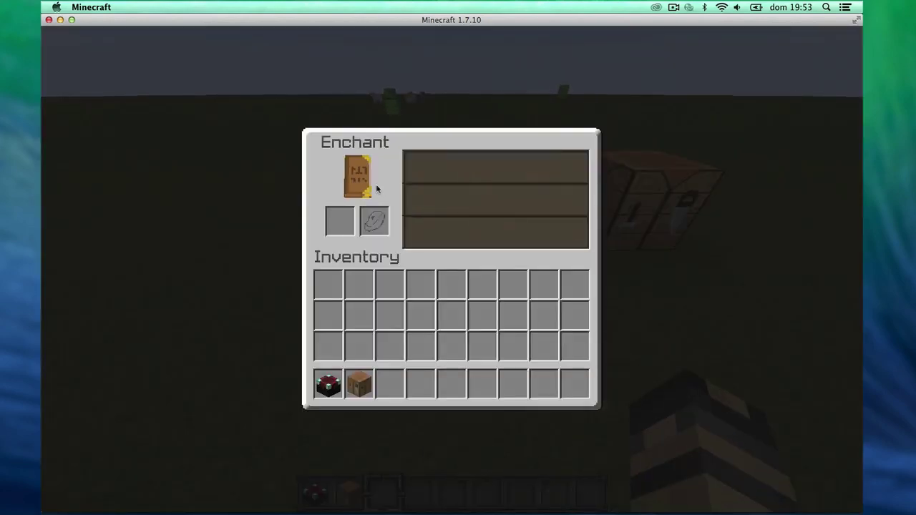
{"action": "key", "text": "e"}
{"action": "right_click", "coordinate": [458, 257]}
{"action": "key", "text": "e"}
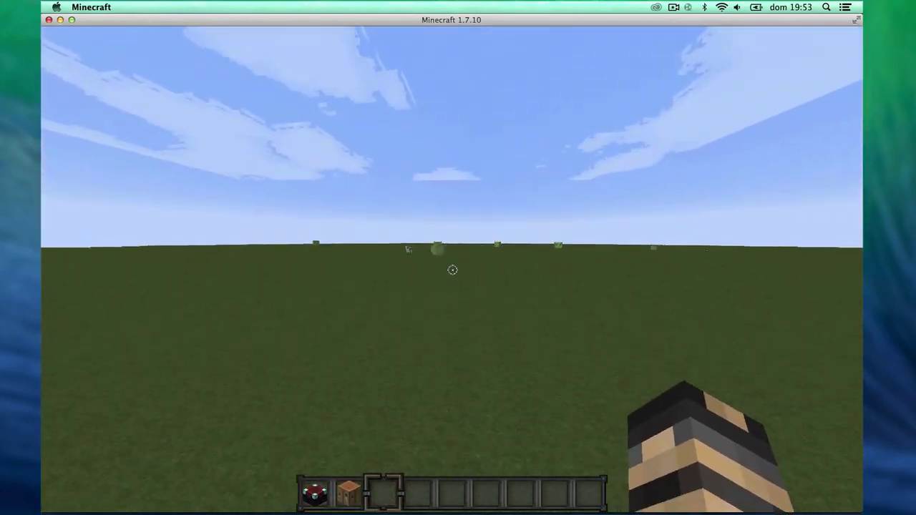
- Fly around the enchanting table and crafting table to view them in the world, and check the inventory again
{"action": "key", "text": "w"}
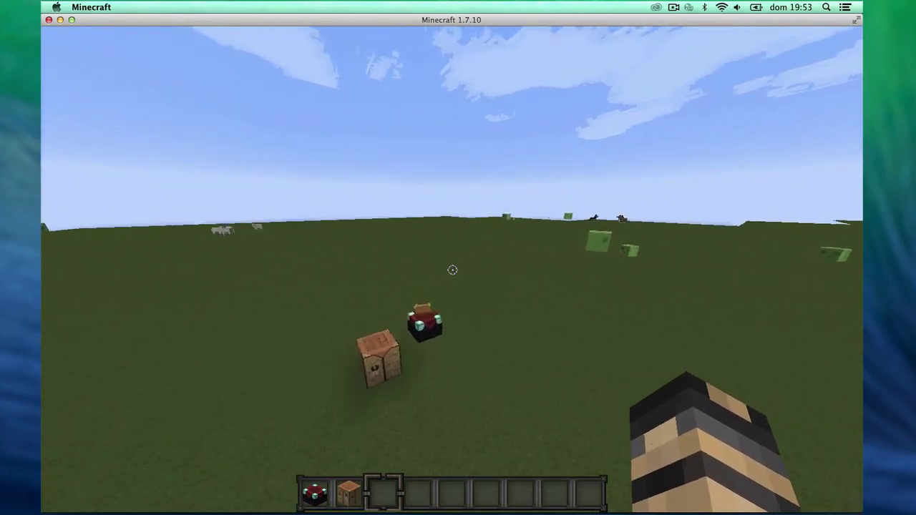
{"action": "key", "text": "s"}
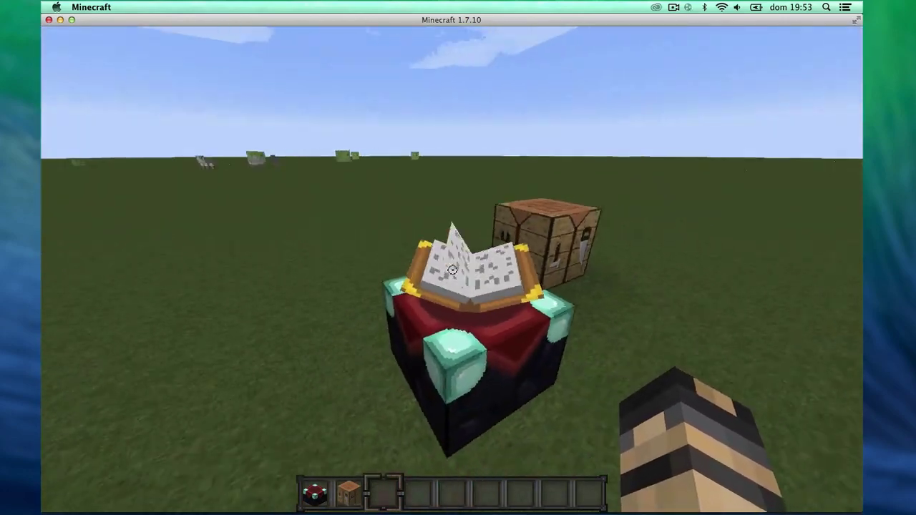
{"action": "left_click", "coordinate": [452, 270]}
{"action": "key", "text": "w"}
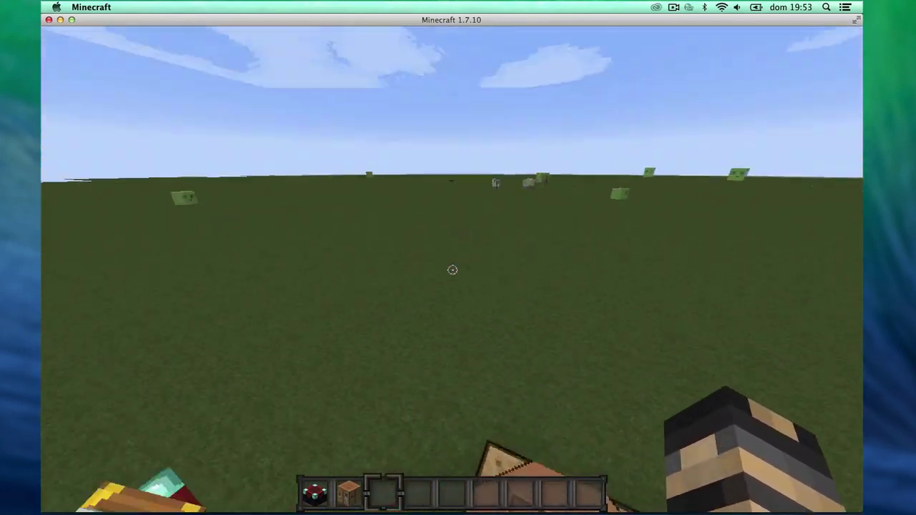
{"action": "key", "text": "e"}
{"action": "key", "text": "e"}
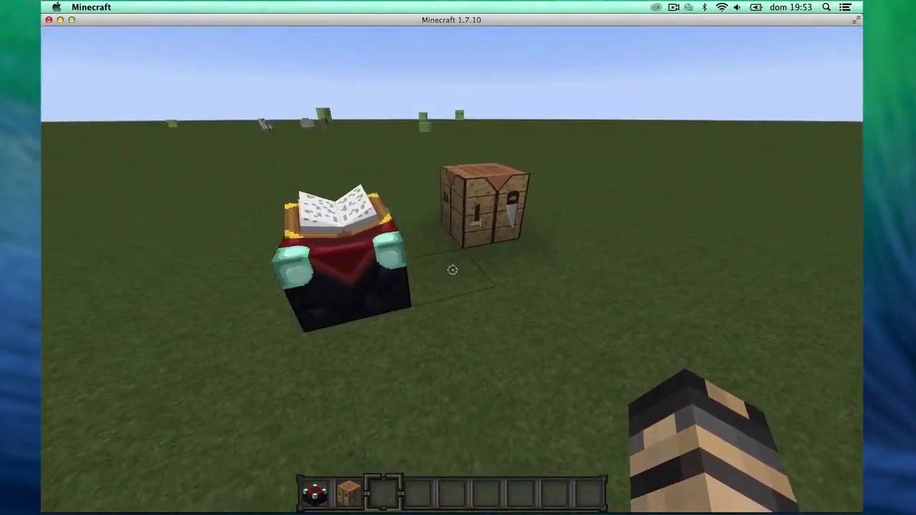
- Pick a grass block from the ground and place grass blocks around the enchanting table, ending on an empty hotbar slot
{"action": "middle_click", "coordinate": [452, 269]}
{"action": "right_click", "coordinate": [453, 269]}
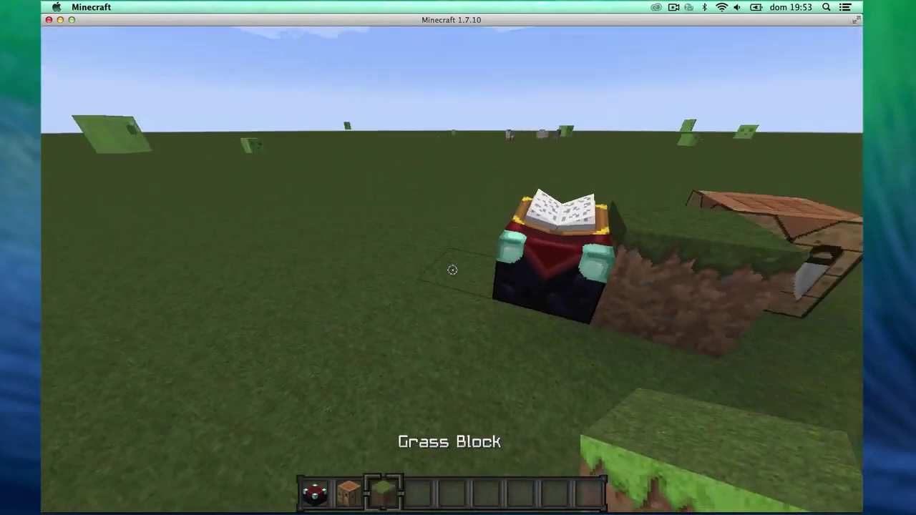
{"action": "right_click", "coordinate": [453, 270]}
{"action": "right_click", "coordinate": [453, 269]}
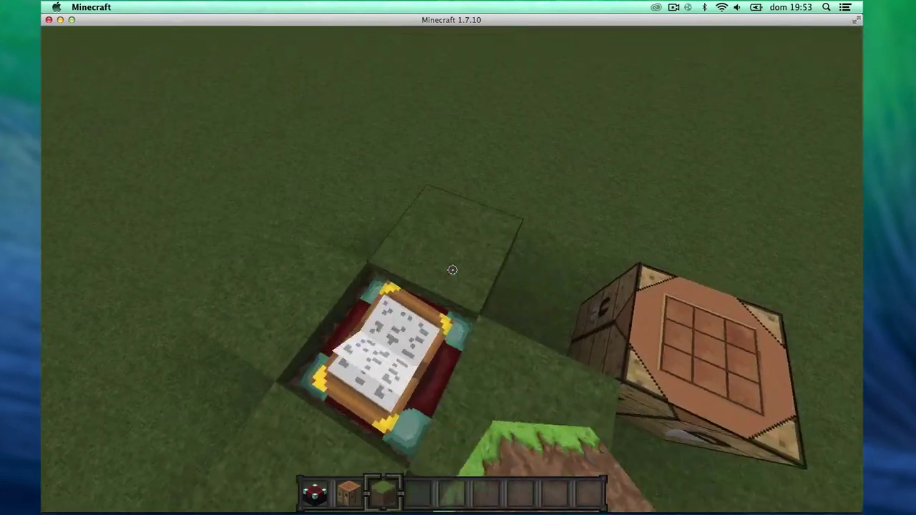
{"action": "scroll", "coordinate": [458, 257], "scroll_direction": "down", "scroll_amount": 1}
- Check the inventory's survival tab once more, save and leave the world, and quit Minecraft
{"action": "key", "text": "e"}
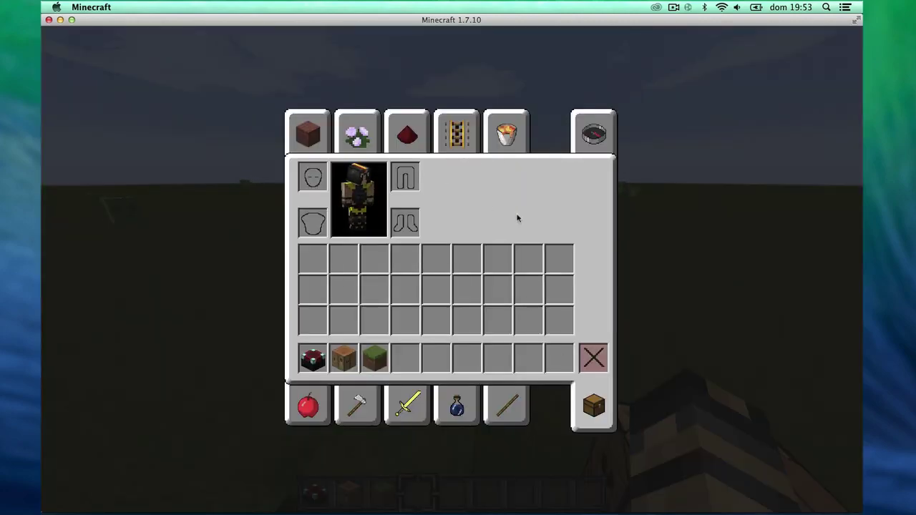
{"action": "key", "text": "e"}
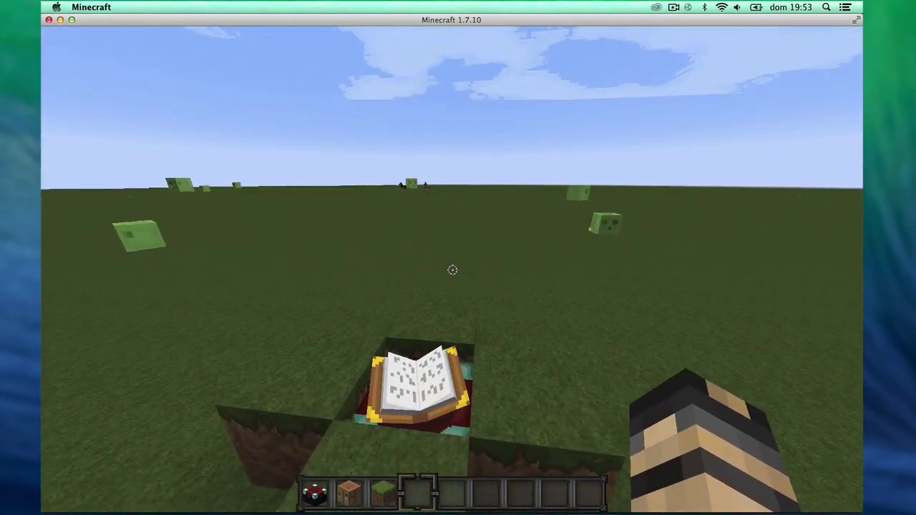
{"action": "key", "text": "Escape"}
{"action": "left_click", "coordinate": [441, 343]}
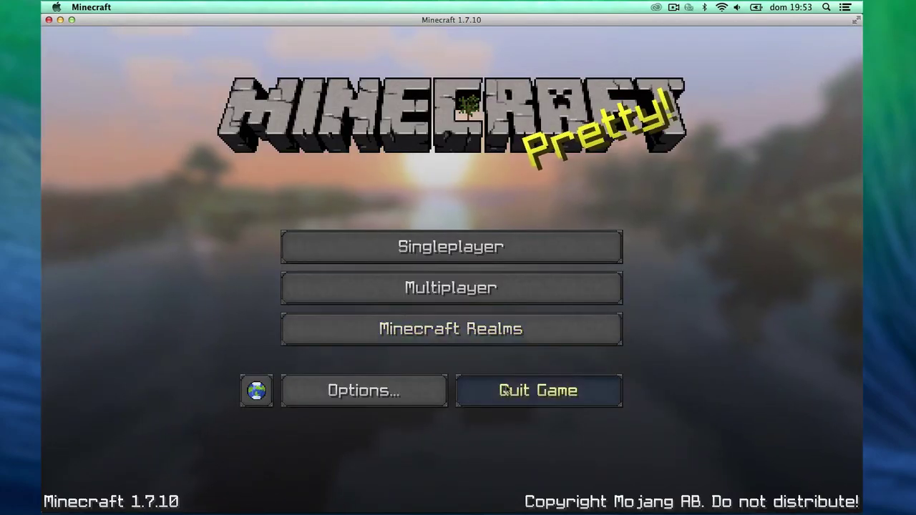
{"action": "left_click", "coordinate": [539, 390]}
- Go back to the gui folder in both resource pack windows in Finder
{"action": "left_click", "coordinate": [319, 250]}
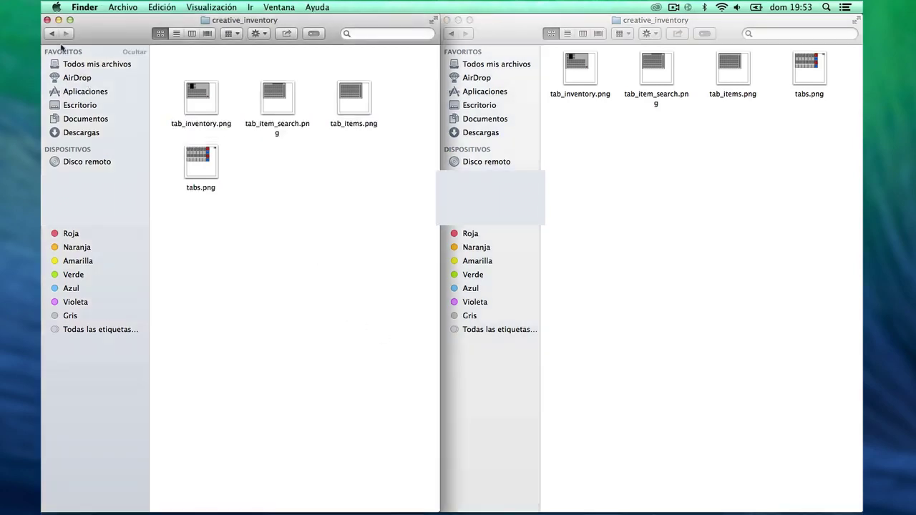
{"action": "left_click", "coordinate": [52, 34]}
{"action": "left_click", "coordinate": [51, 34]}
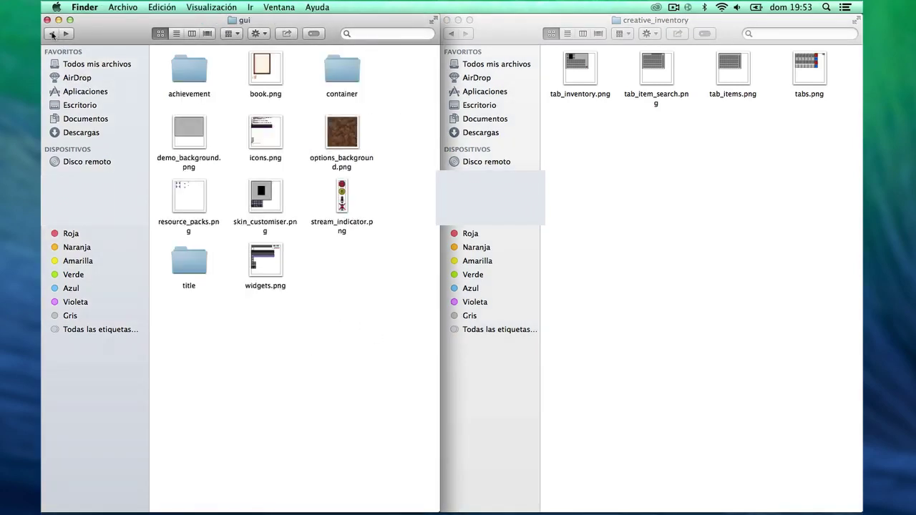
{"action": "left_click", "coordinate": [631, 148]}
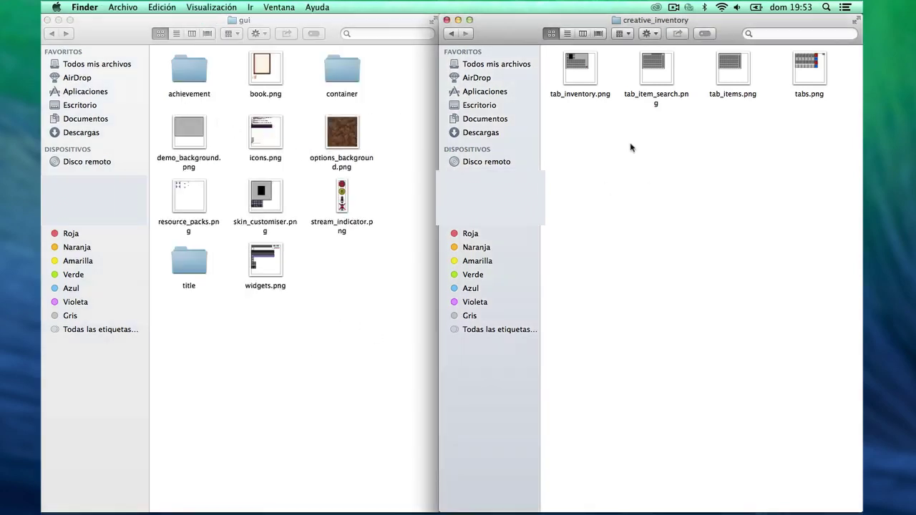
{"action": "left_click", "coordinate": [452, 34]}
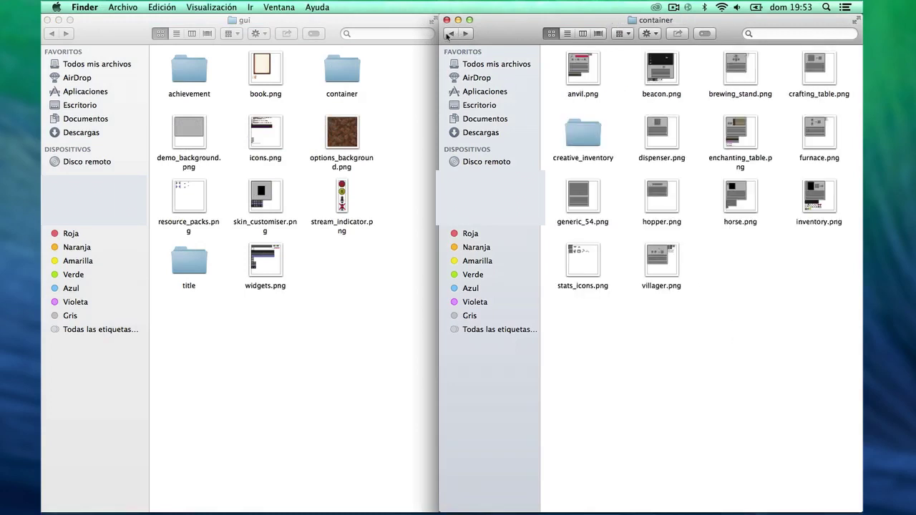
{"action": "left_click", "coordinate": [449, 34]}
- Move widgets.png from faithful64pack-v1's gui folder into MotownPack's gui folder, replacing the existing file, and clear the selection
{"action": "left_click", "coordinate": [715, 150]}
{"action": "left_click", "coordinate": [265, 271]}
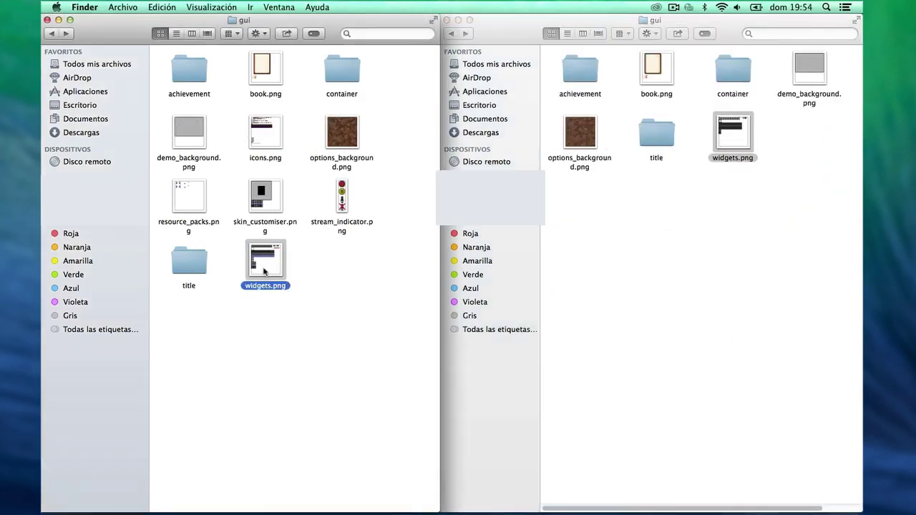
{"action": "left_click_drag", "start_coordinate": [264, 271], "coordinate": [725, 223]}
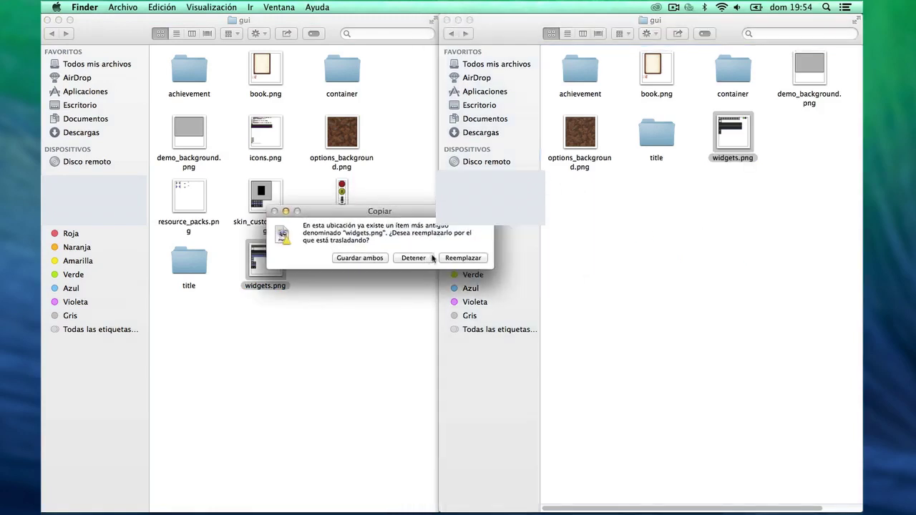
{"action": "key", "text": "Return"}
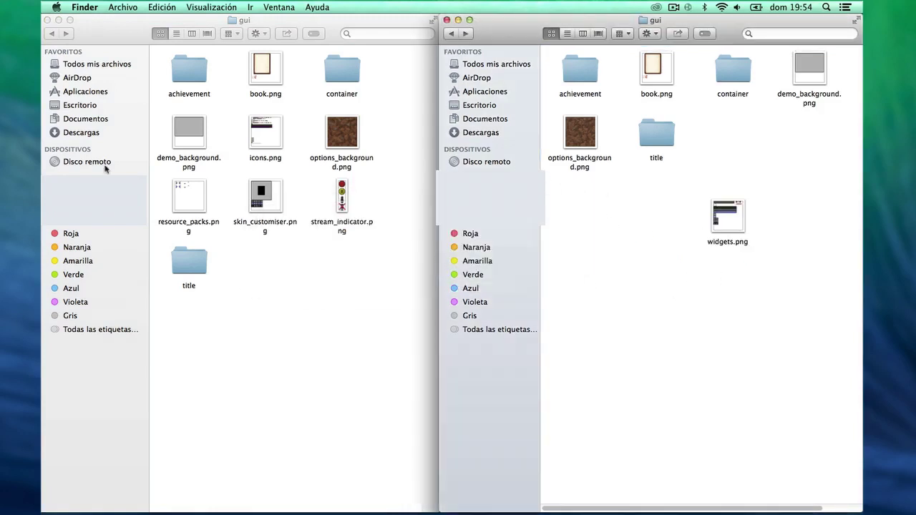
{"action": "left_click", "coordinate": [338, 146]}
{"action": "left_click", "coordinate": [398, 133]}
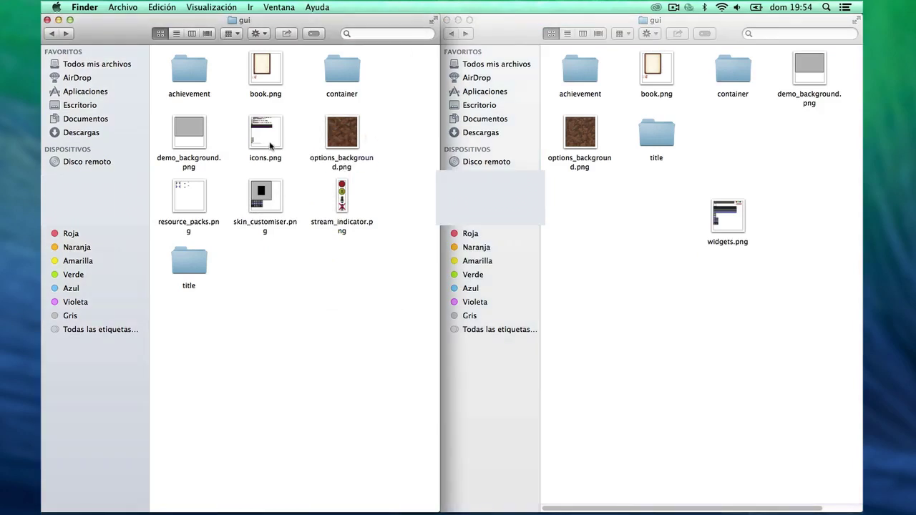
- Go back to the textures folder in both pack windows and open the blocks folder in each
{"action": "left_click", "coordinate": [51, 34]}
{"action": "left_click", "coordinate": [451, 33]}
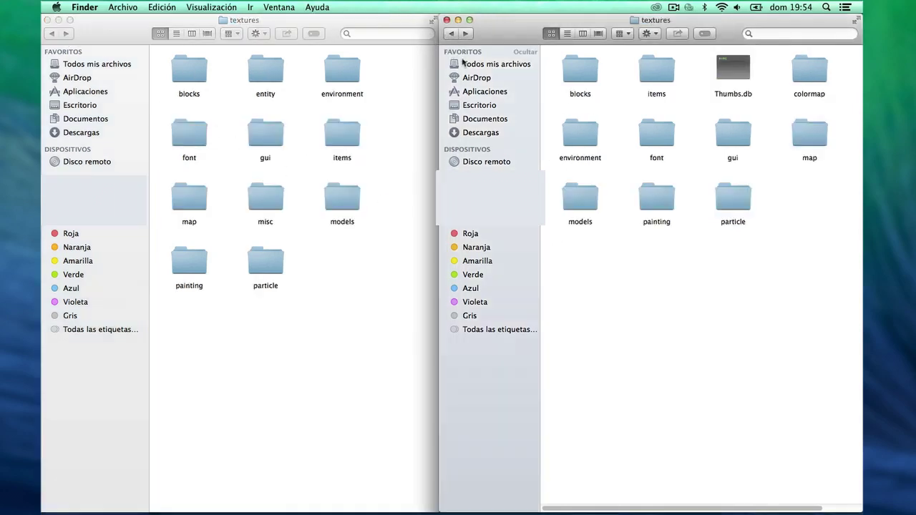
{"action": "left_click", "coordinate": [195, 77]}
{"action": "double_click", "coordinate": [196, 79]}
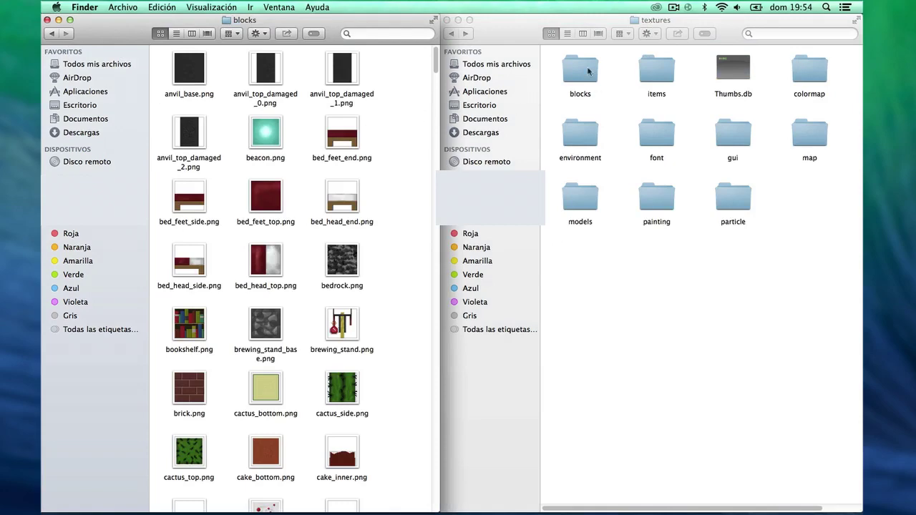
{"action": "double_click", "coordinate": [588, 71]}
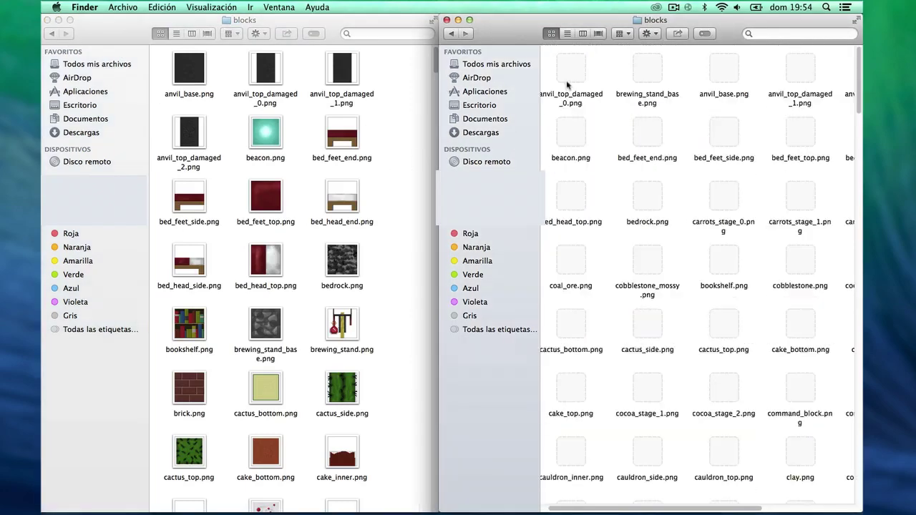
- Show both blocks folders as lists and bring the beginning of each file list into view
{"action": "left_click", "coordinate": [567, 34]}
{"action": "left_click", "coordinate": [177, 34]}
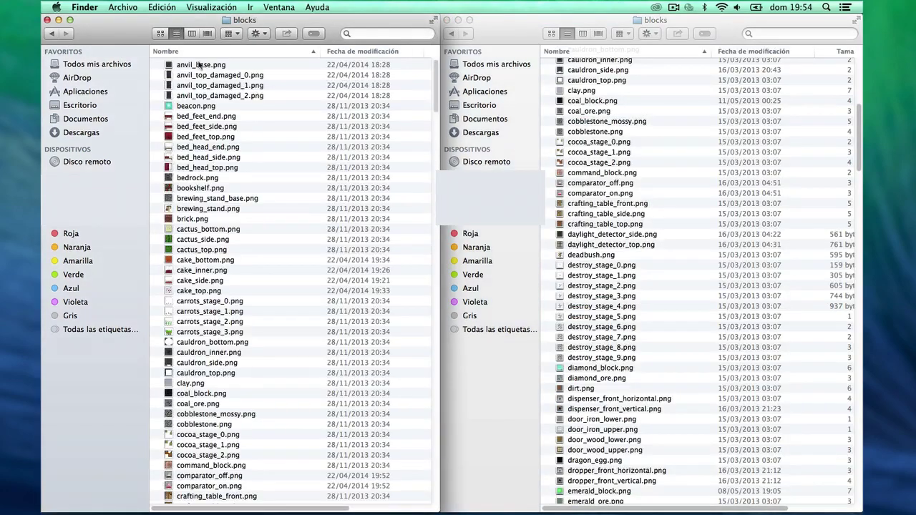
{"action": "scroll", "coordinate": [675, 143], "scroll_direction": "up", "scroll_amount": 10}
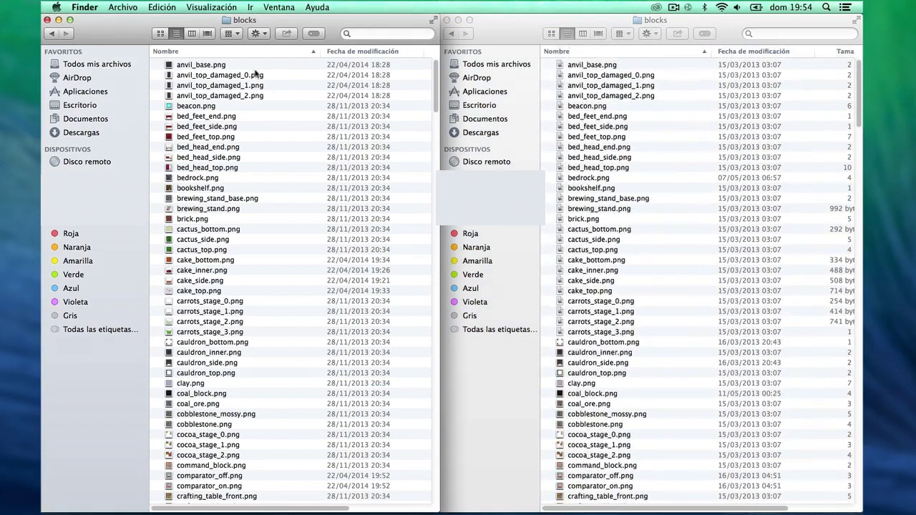
- Move beacon.png from faithful64pack-v1's blocks folder into MotownPack's blocks folder, replacing the existing file
{"action": "left_click", "coordinate": [254, 65]}
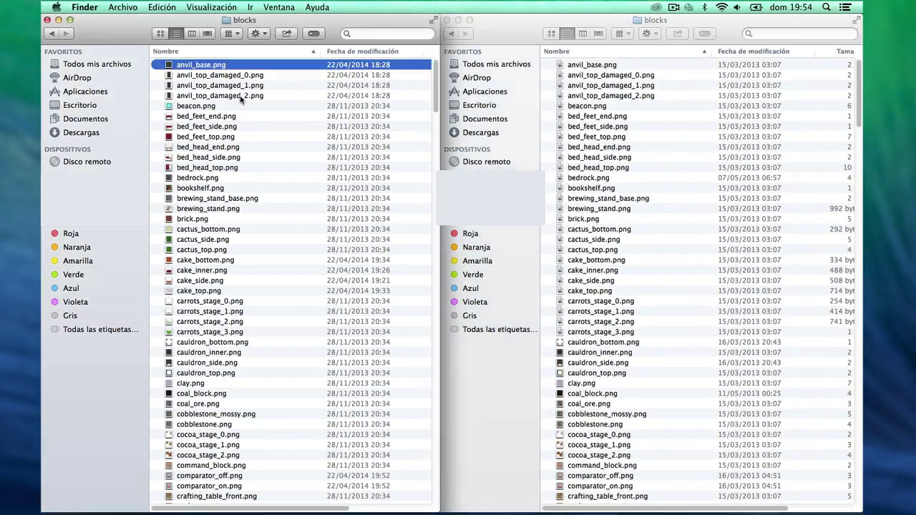
{"action": "left_click", "coordinate": [218, 138]}
{"action": "left_click", "coordinate": [197, 107]}
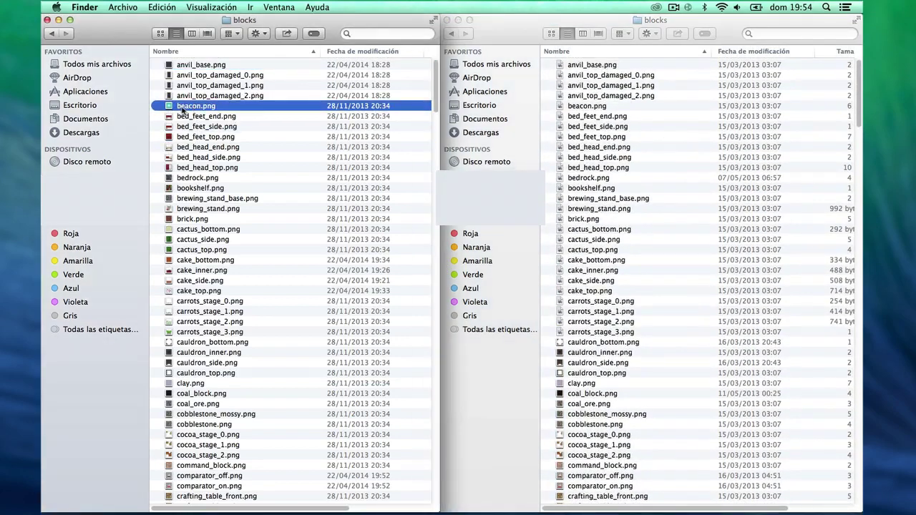
{"action": "left_click_drag", "start_coordinate": [185, 109], "coordinate": [624, 120]}
{"action": "left_click", "coordinate": [451, 258]}
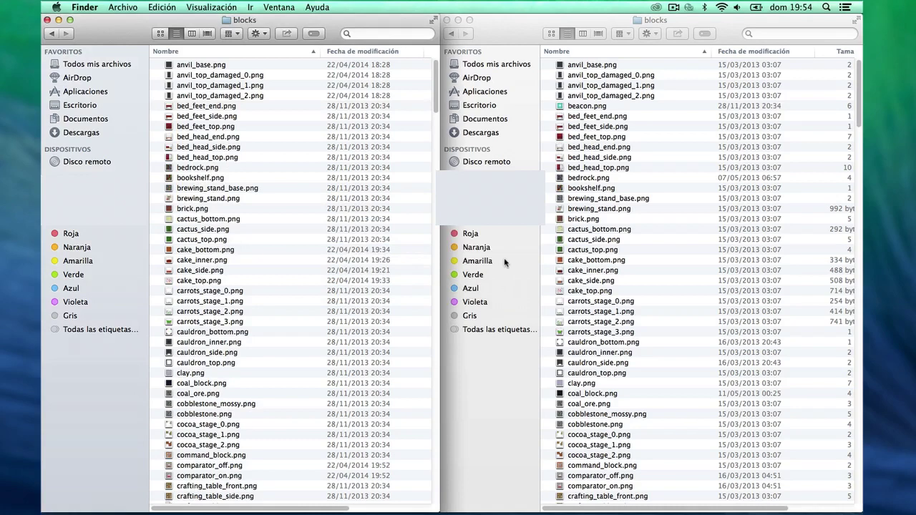
- Hide the list of colour tags in the sidebars of both blocks windows and reactivate the faithful64pack-v1 window
{"action": "left_click", "coordinate": [129, 228]}
{"action": "left_click", "coordinate": [524, 228]}
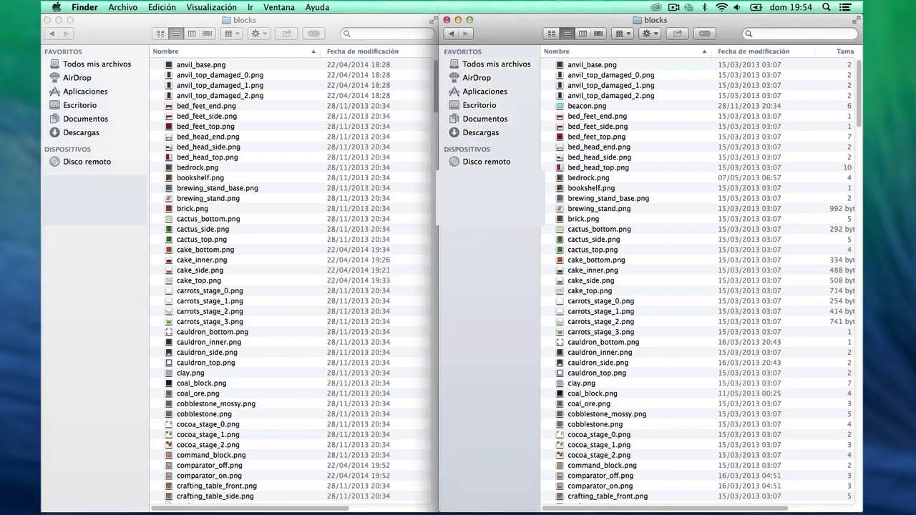
{"action": "left_click", "coordinate": [147, 185]}
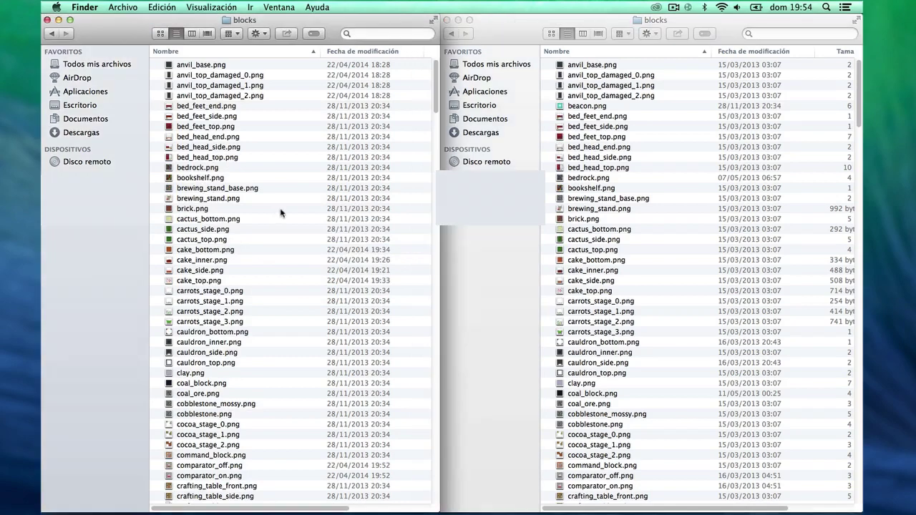